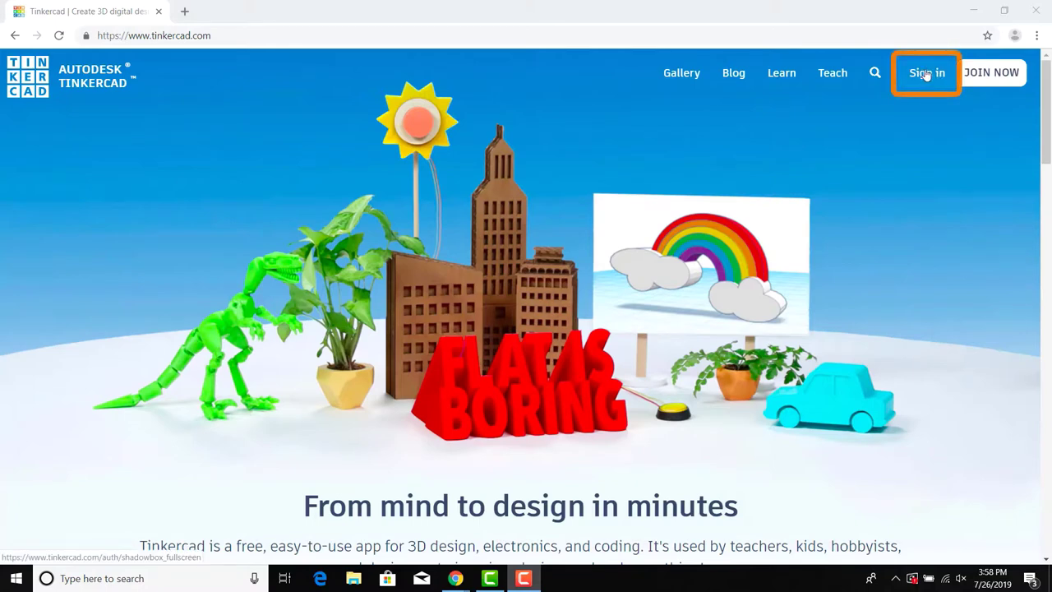
Step: Sign in with the account e-mail and password to reach the Tinkercad dashboard
click(926, 74)
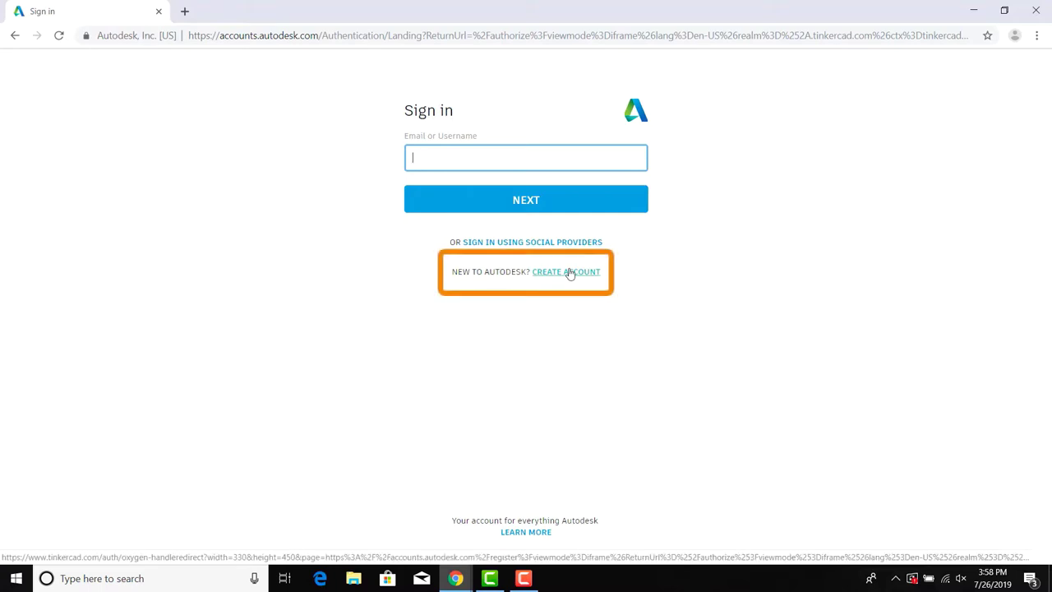
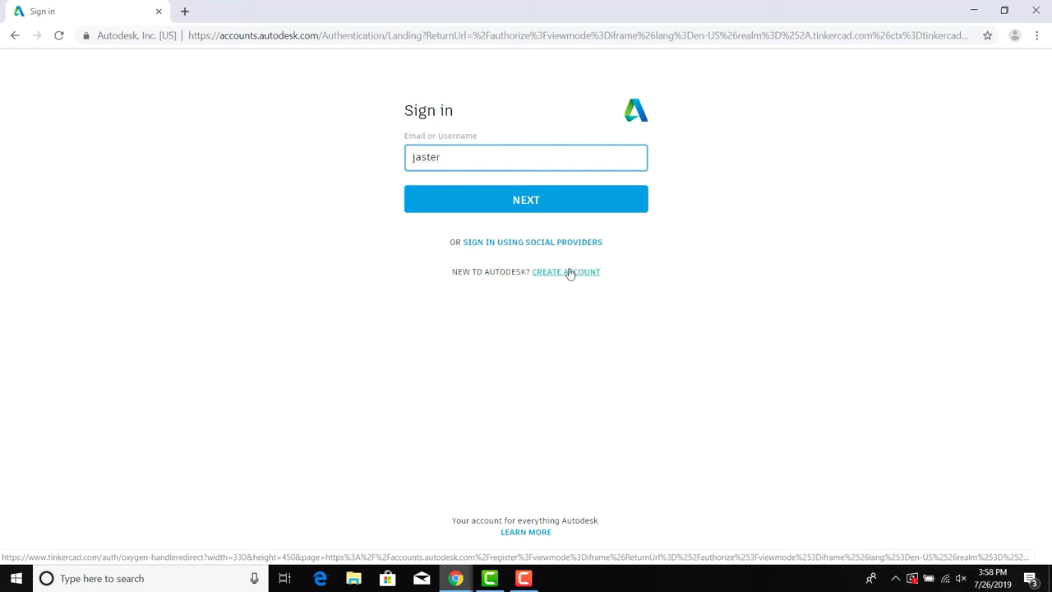
key(Return)
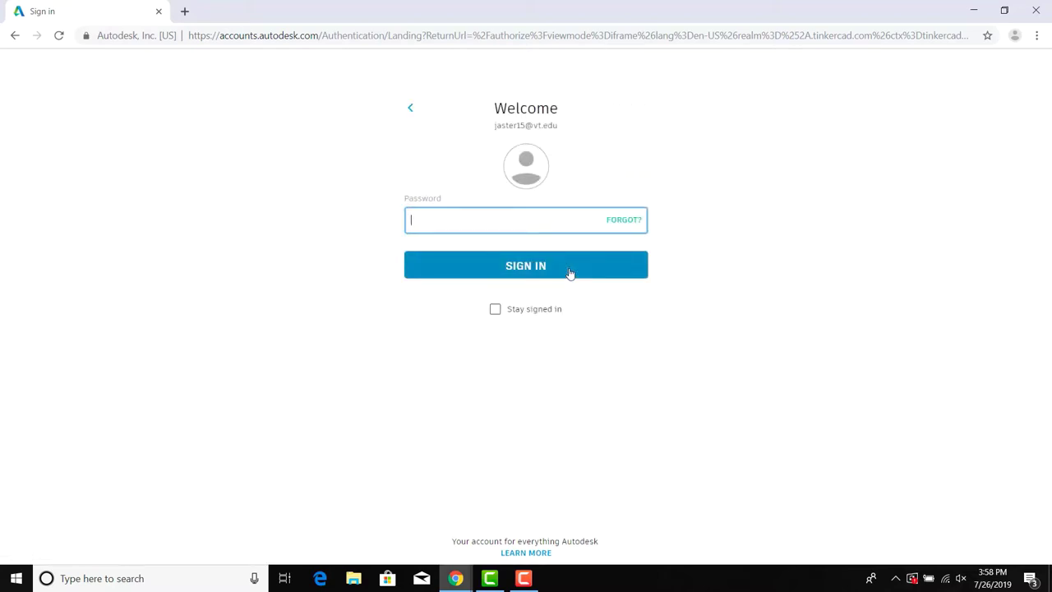
text(*)
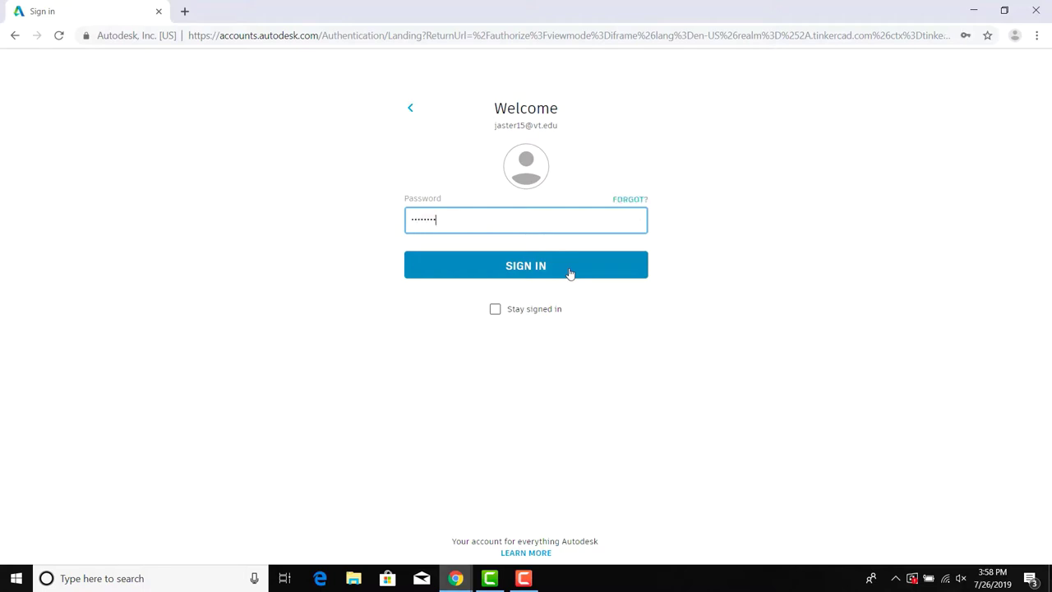
text(*******)
click(570, 273)
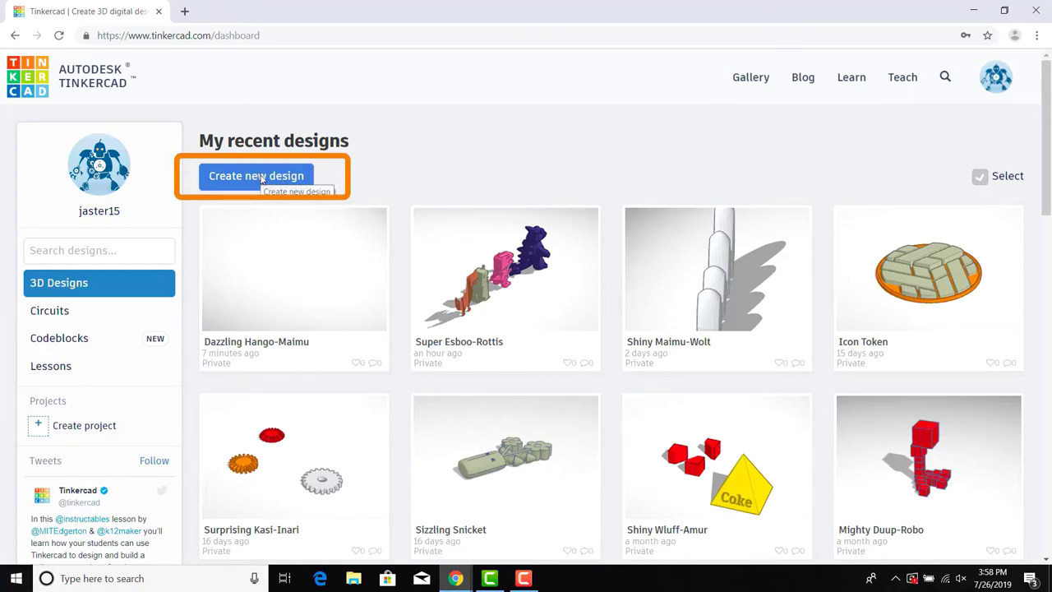
Step: Create a new blank 3D design, which opens as 'Exquisite Lappi'
click(262, 177)
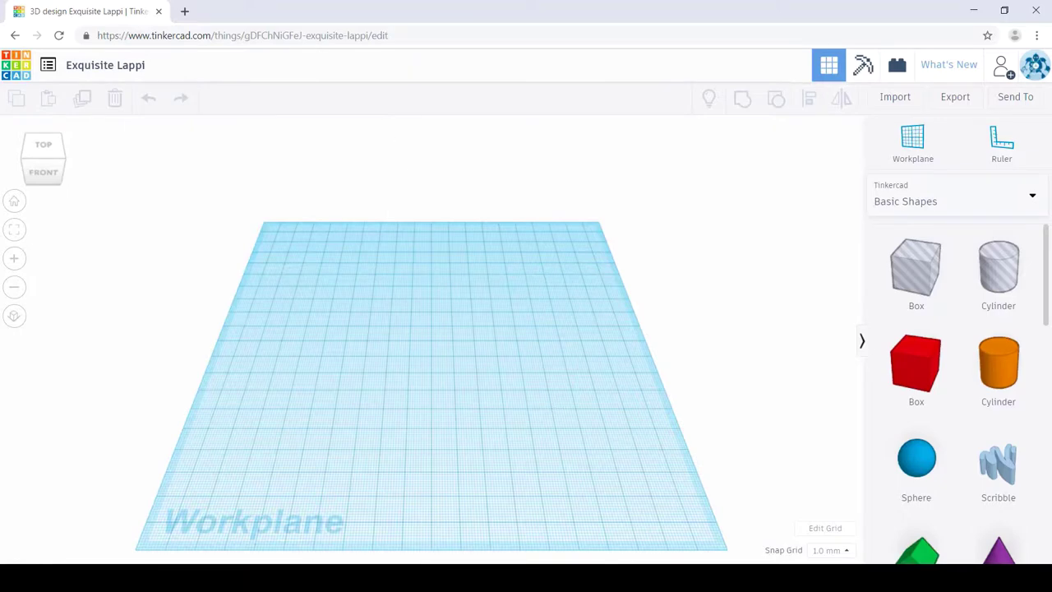
mouse_move(457, 577)
click(414, 508)
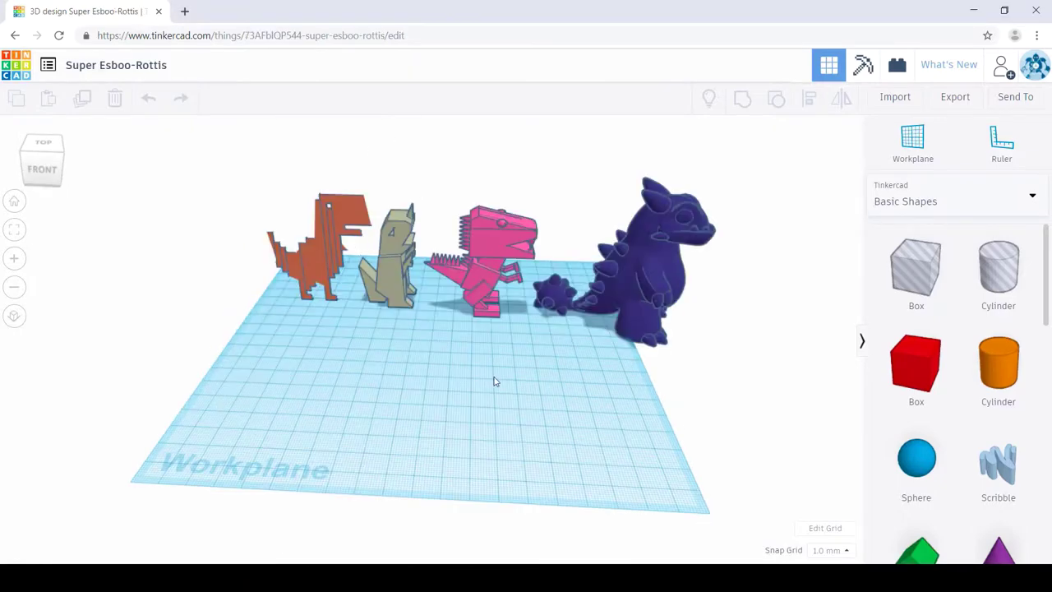
right_drag(495, 381, 523, 366)
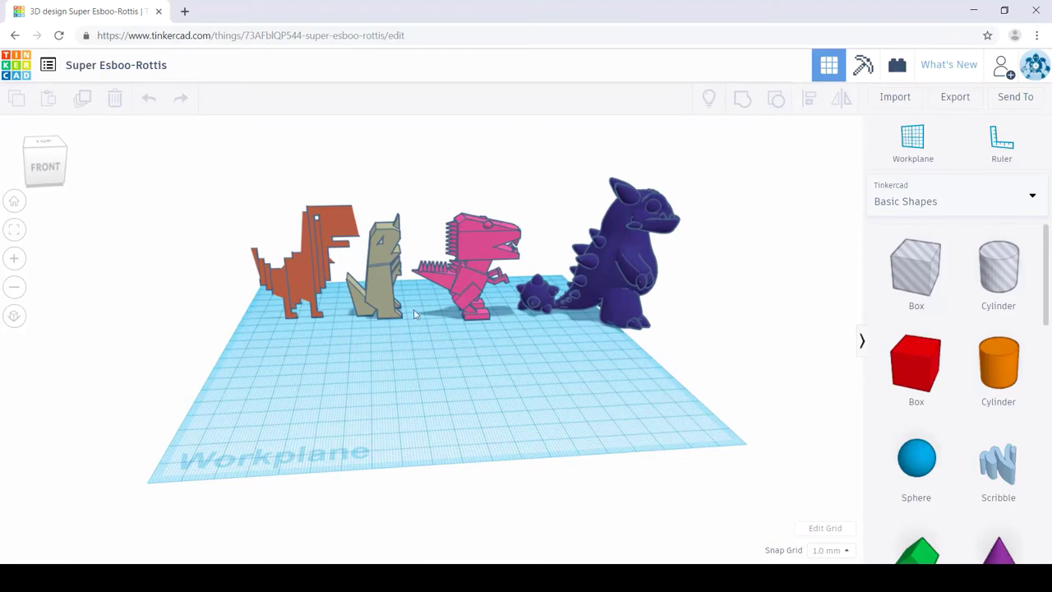
scroll(325, 294, up, 3)
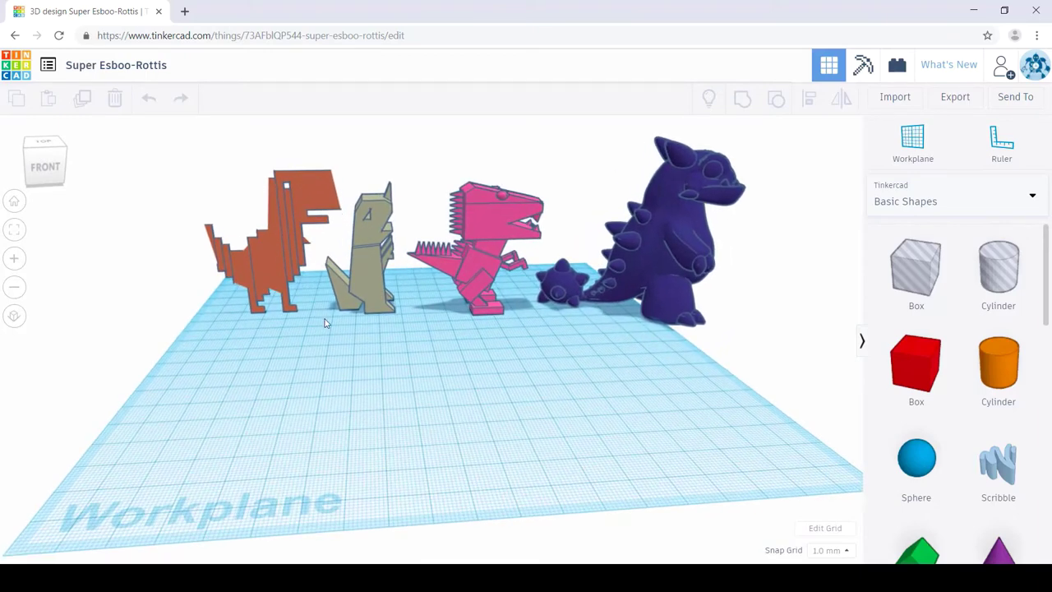
click(274, 242)
click(12, 203)
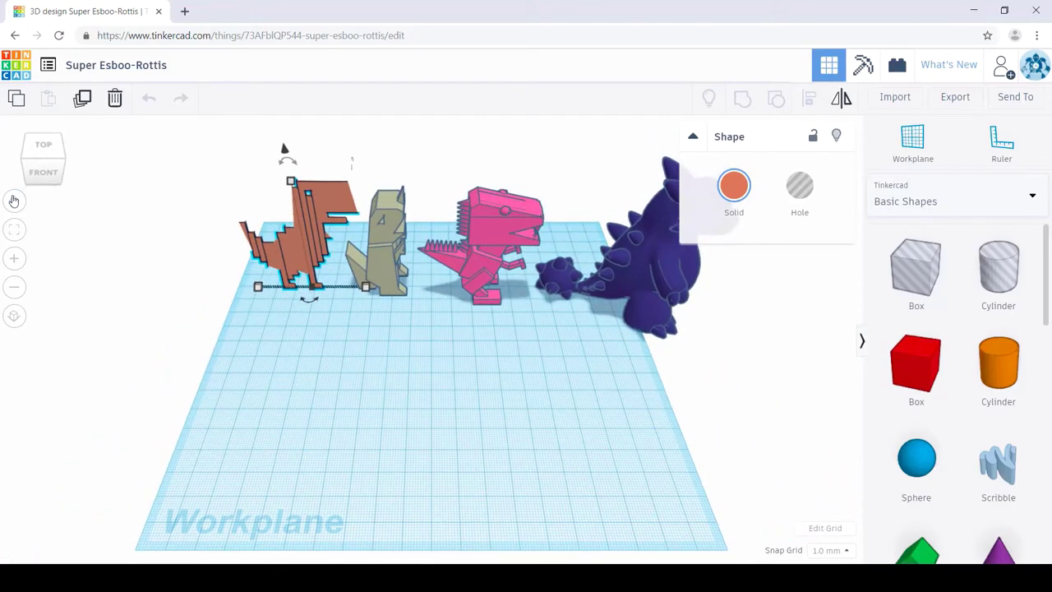
click(15, 231)
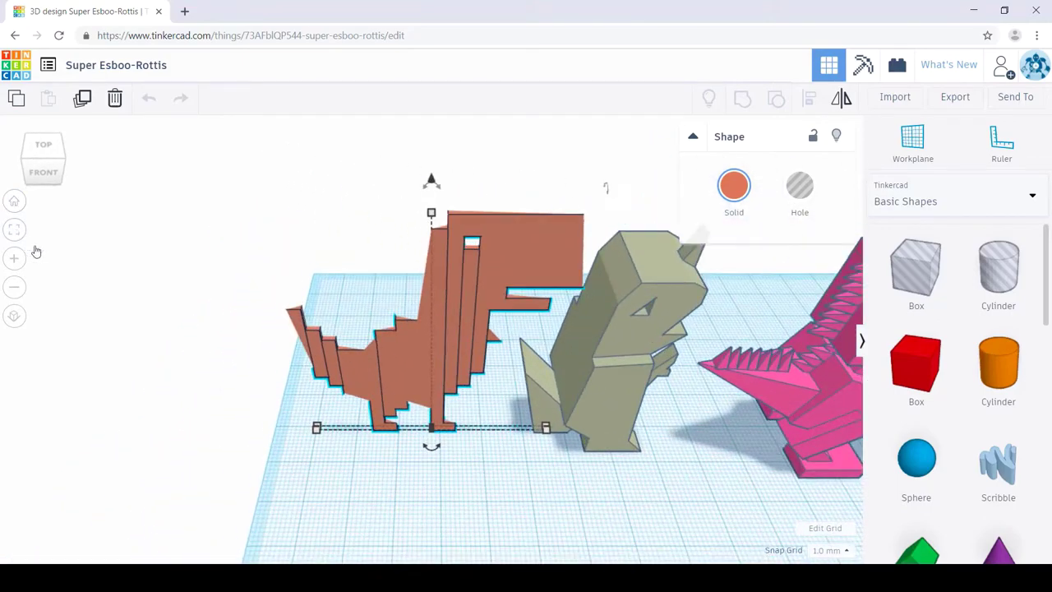
right_drag(417, 491, 614, 380)
click(614, 380)
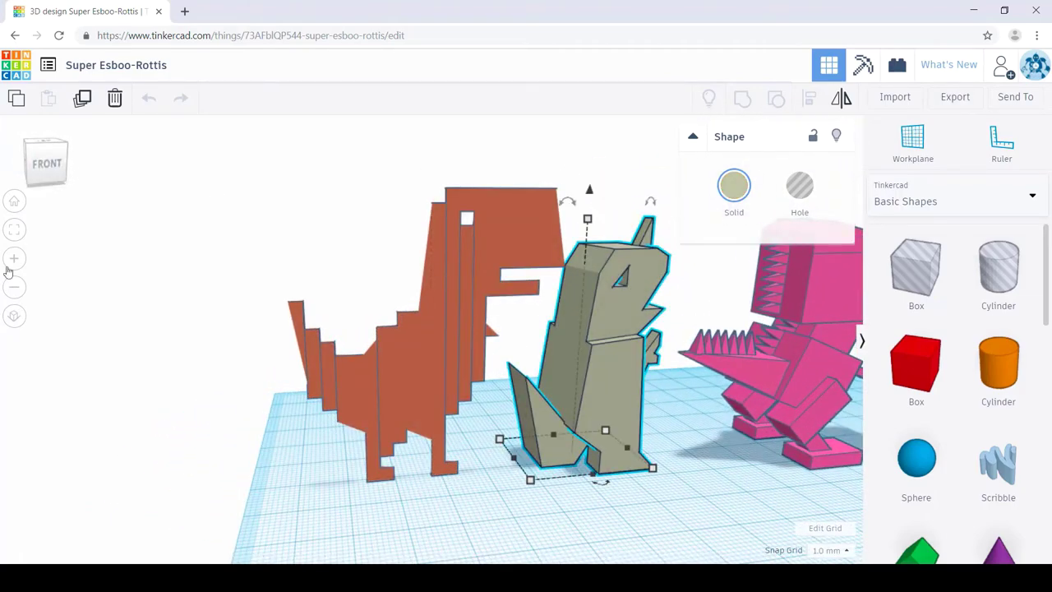
click(14, 231)
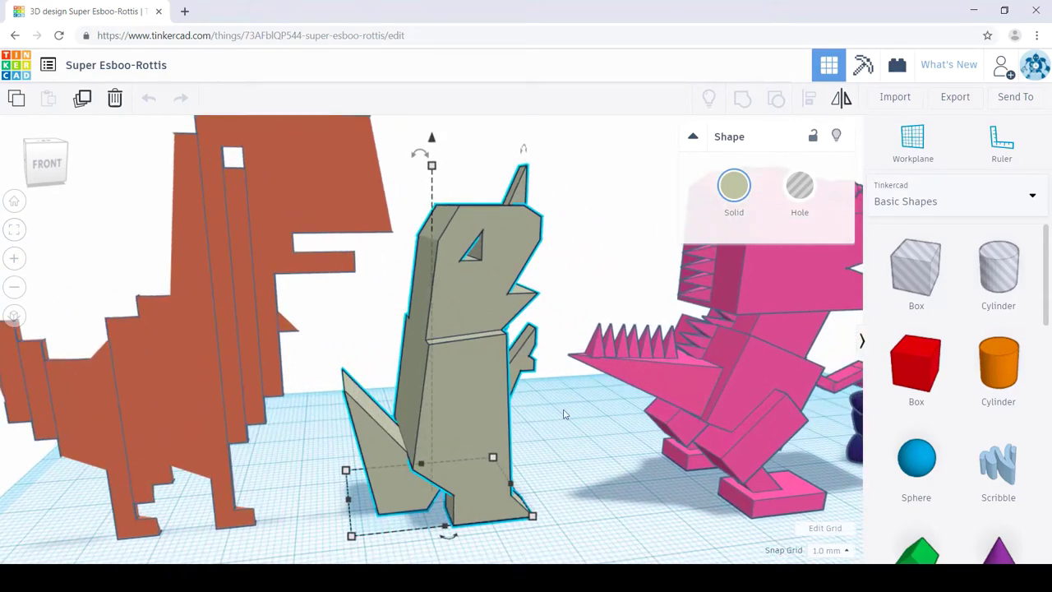
right_drag(605, 445, 587, 404)
scroll(588, 405, down, 5)
click(629, 366)
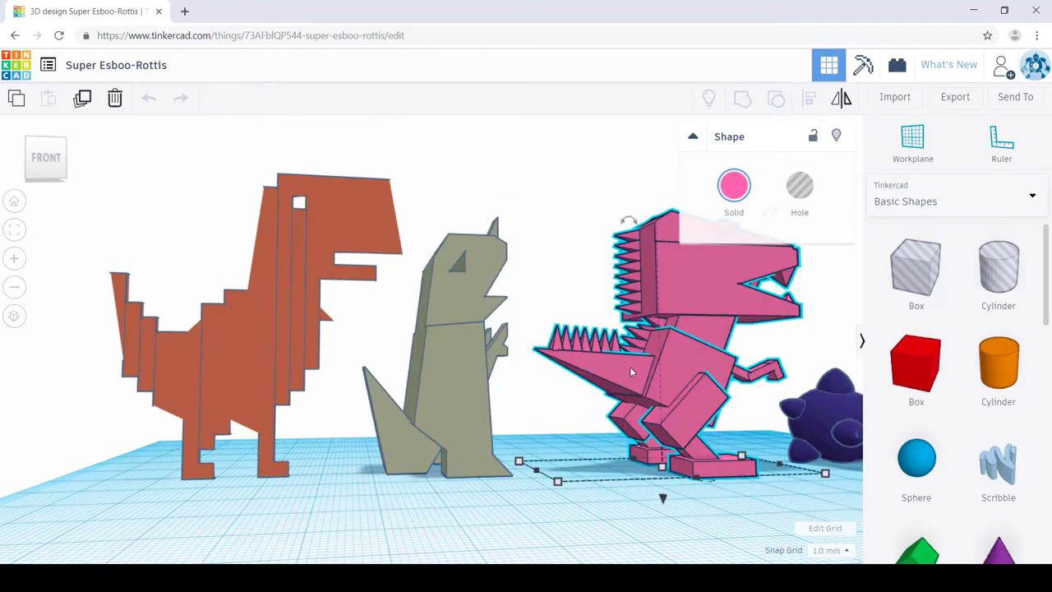
click(15, 231)
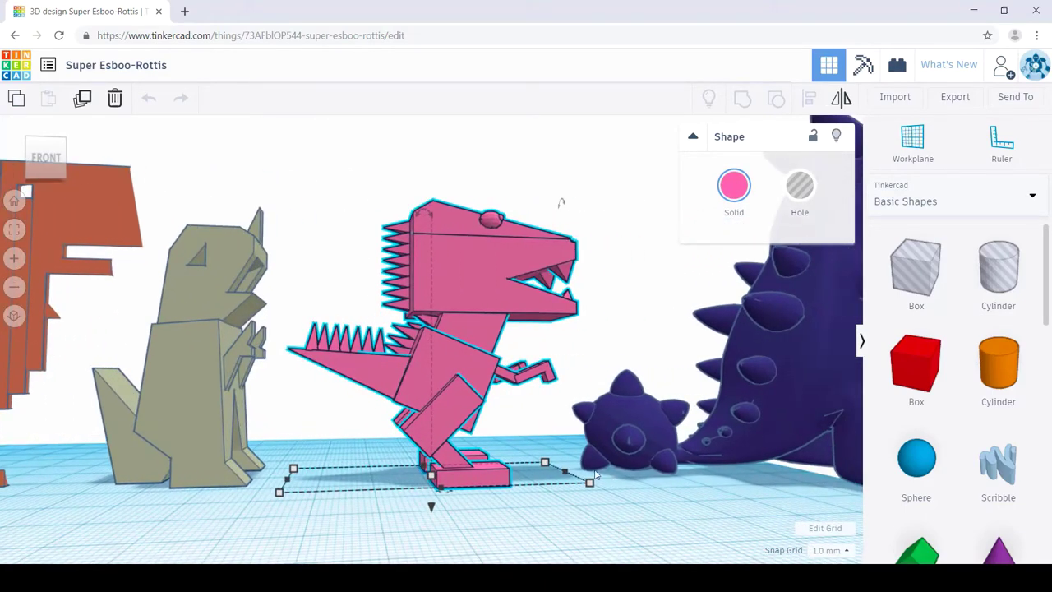
right_drag(596, 475, 382, 323)
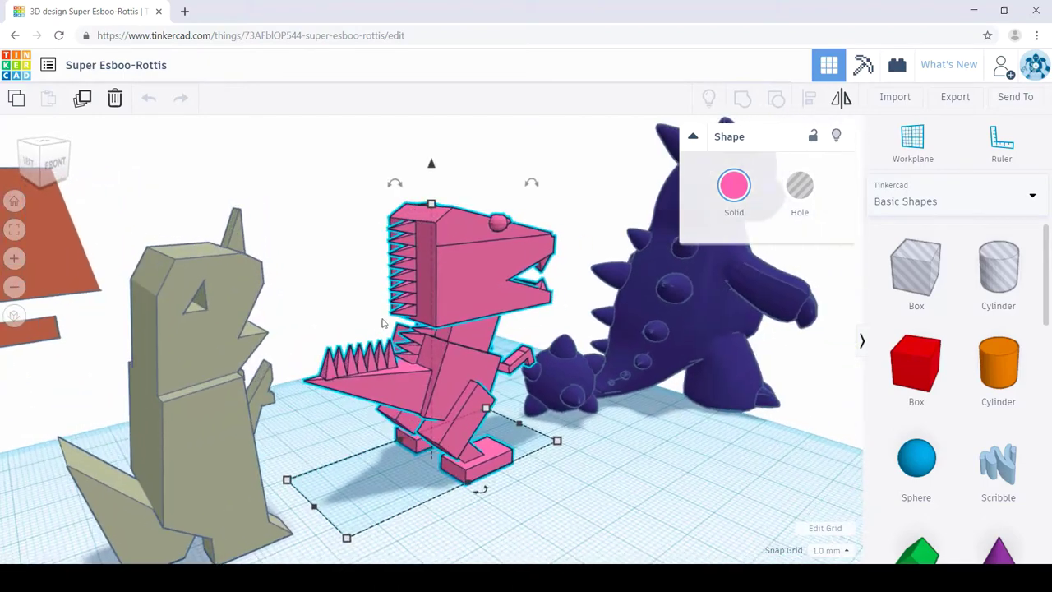
click(693, 336)
click(14, 230)
right_drag(633, 337, 300, 339)
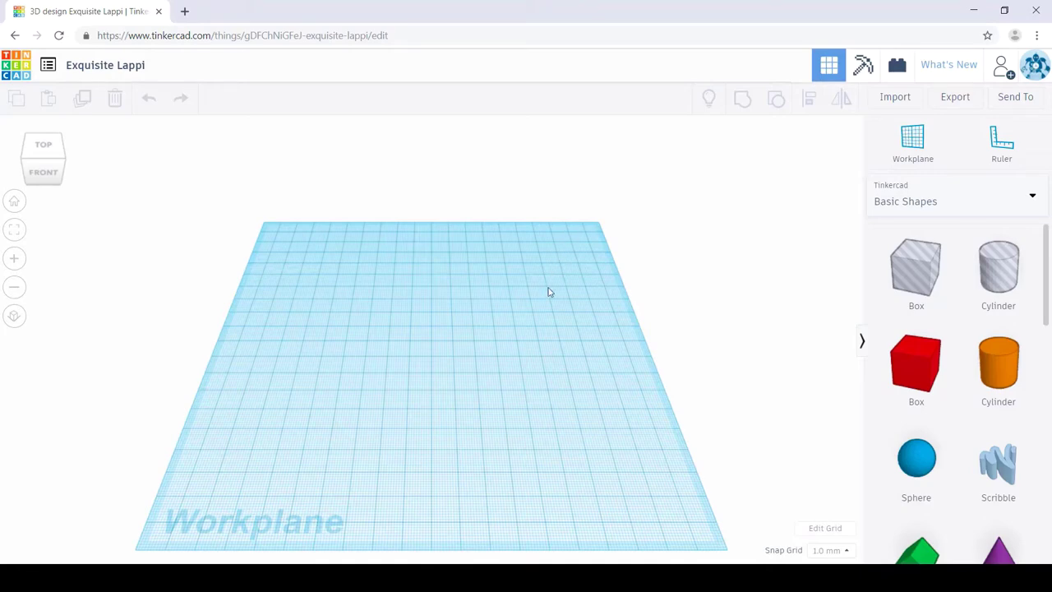
scroll(957, 357, down, 3)
scroll(957, 357, up, 3)
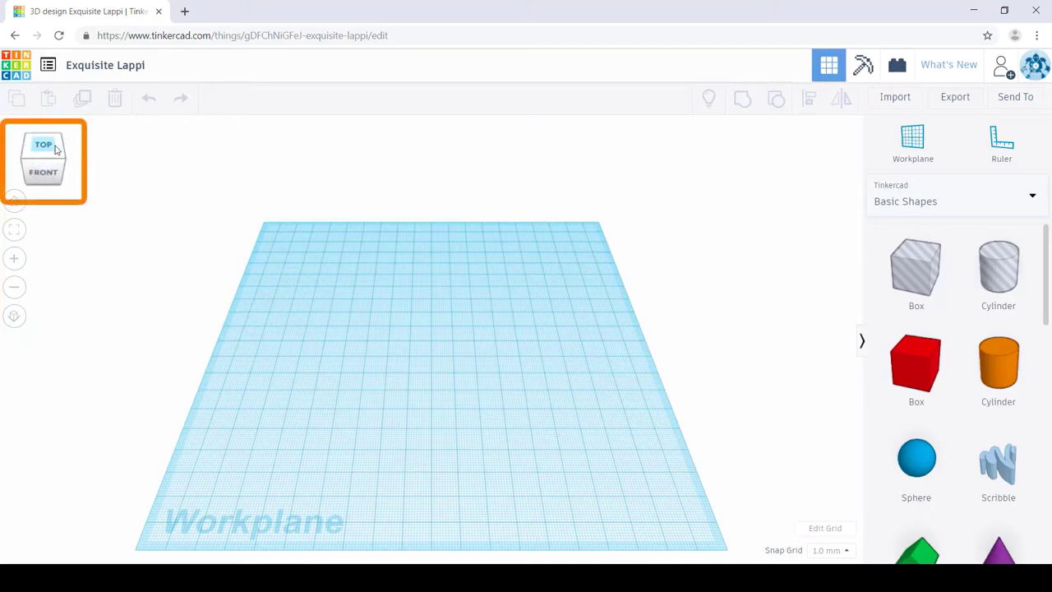
click(51, 151)
click(47, 183)
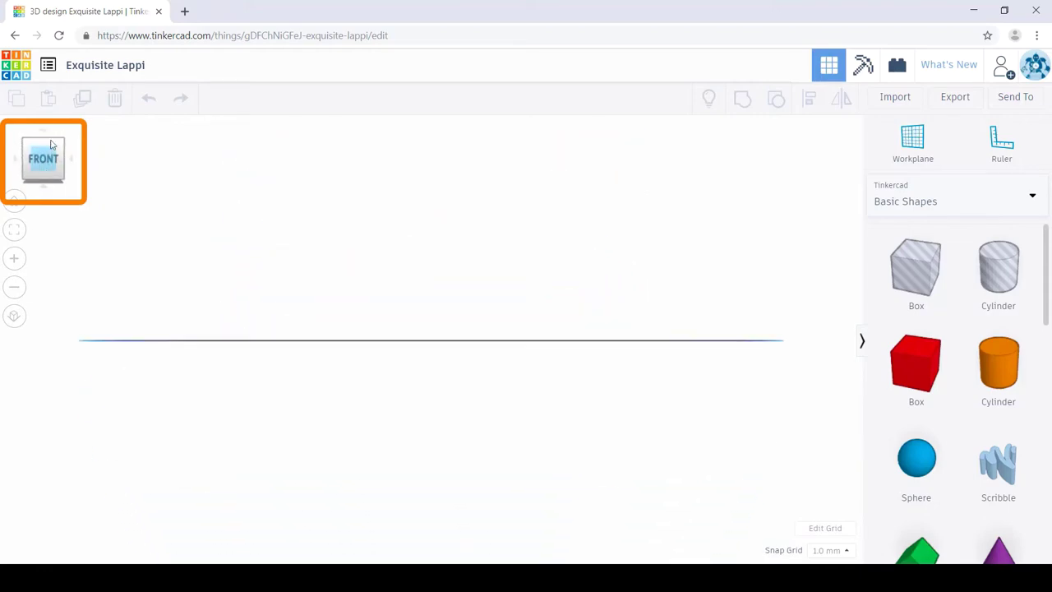
click(48, 141)
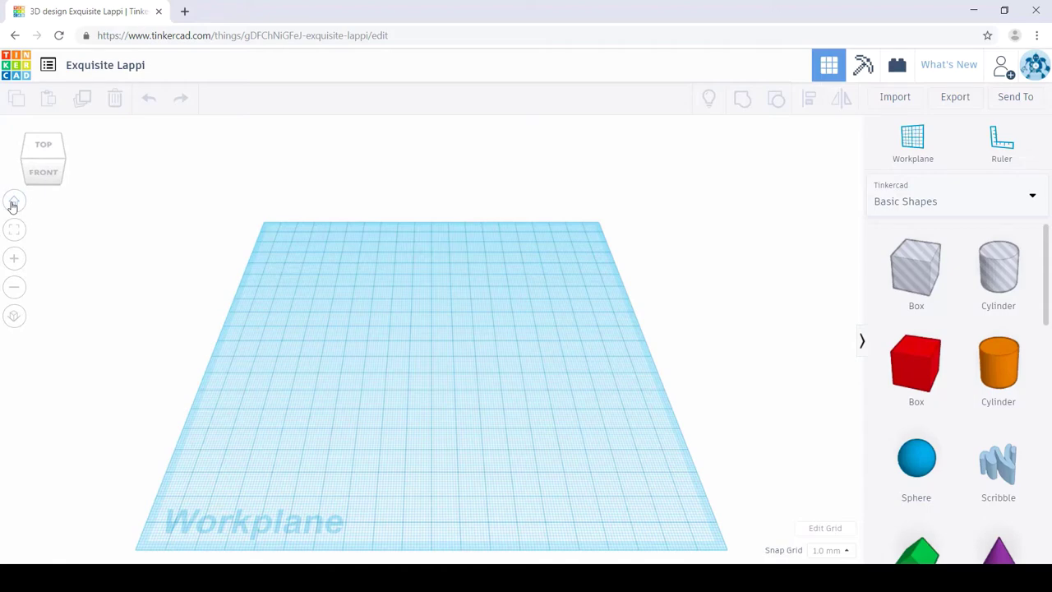
scroll(389, 286, up, 5)
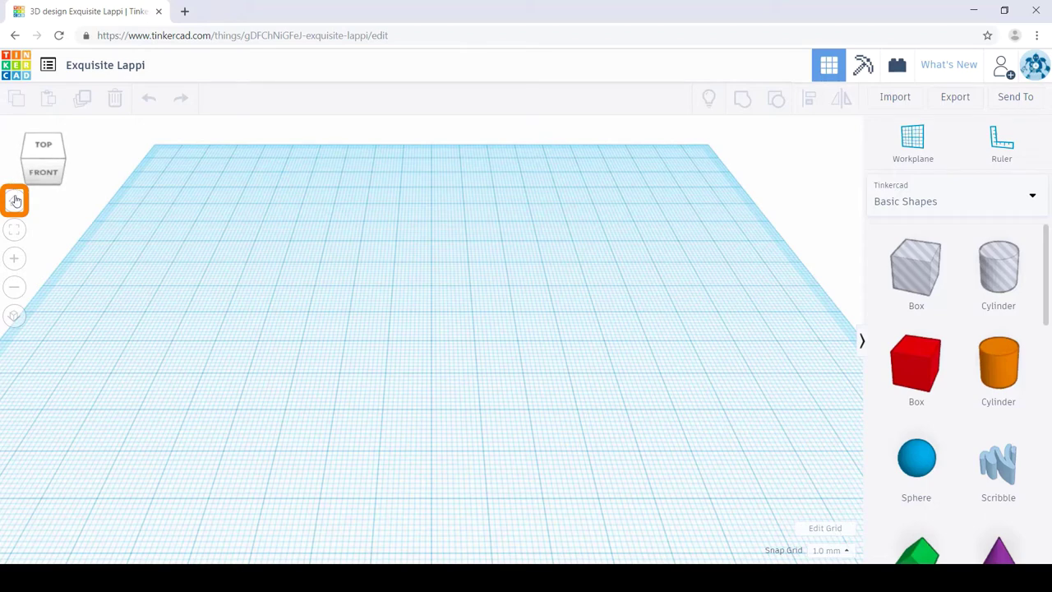
click(14, 200)
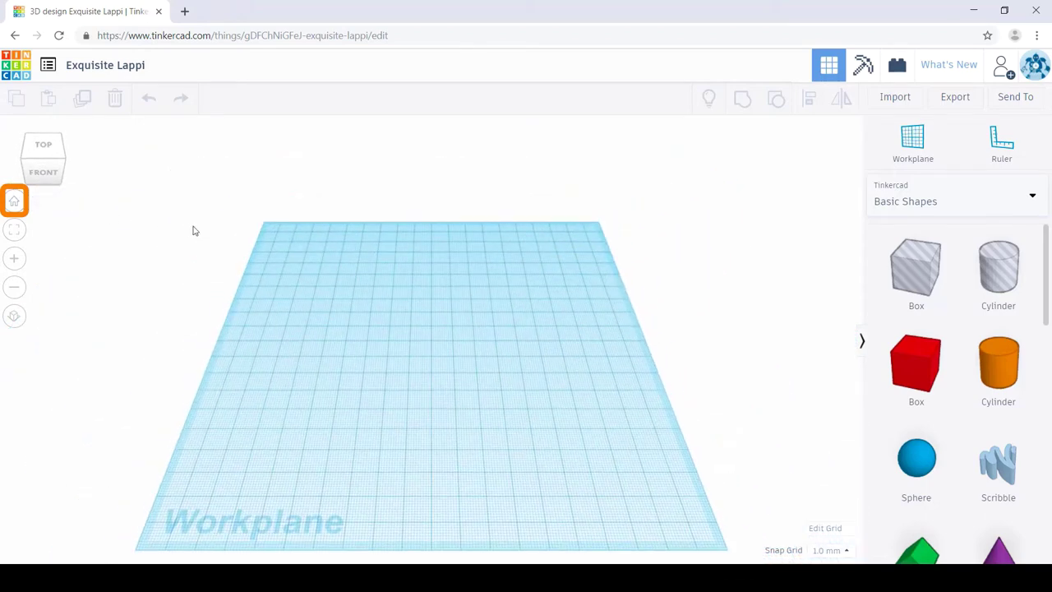
click(9, 234)
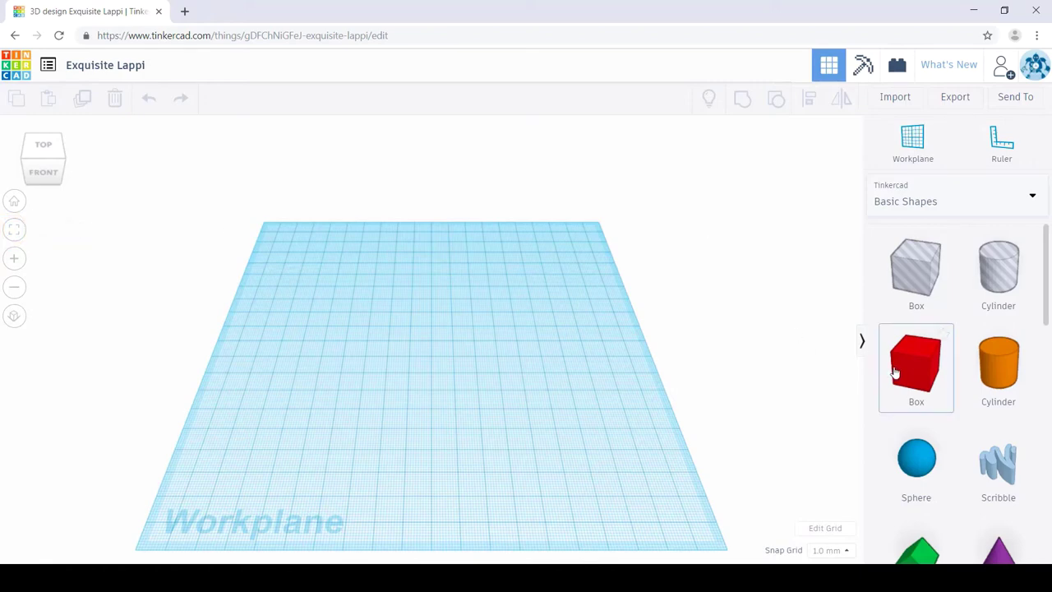
drag(896, 374, 448, 335)
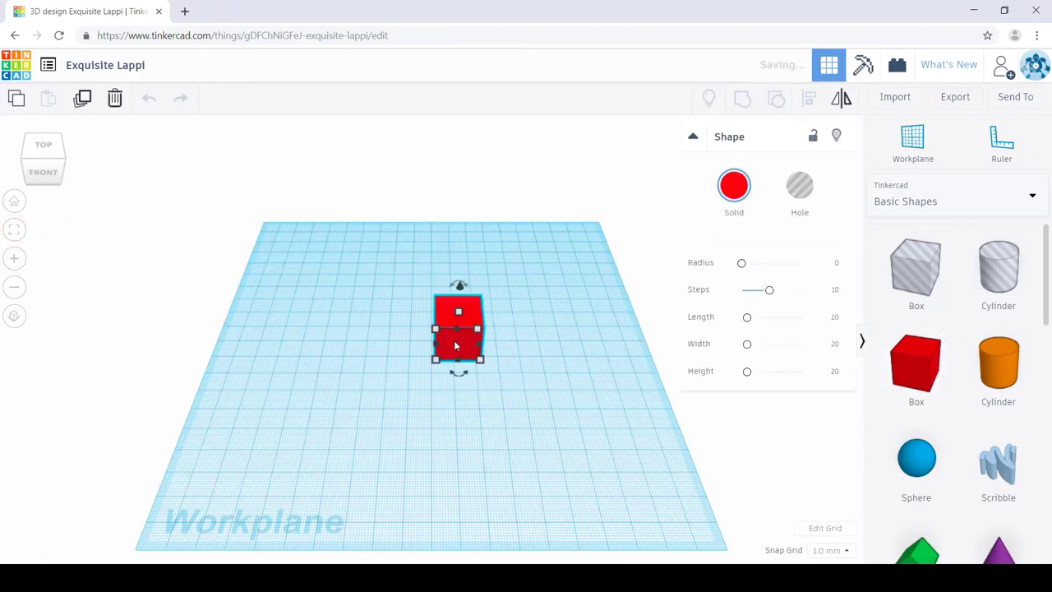
click(14, 230)
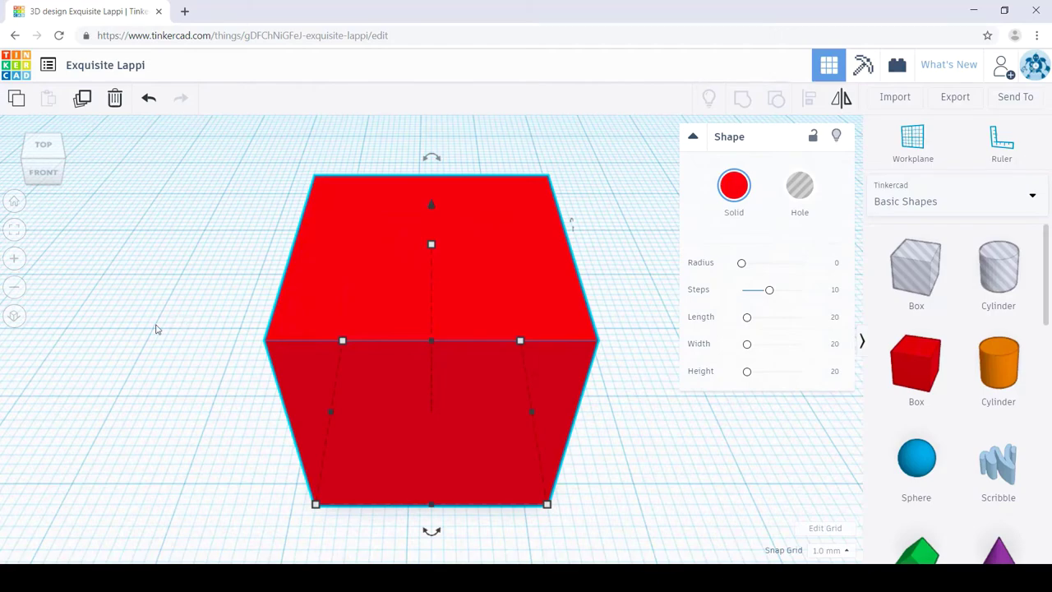
click(14, 201)
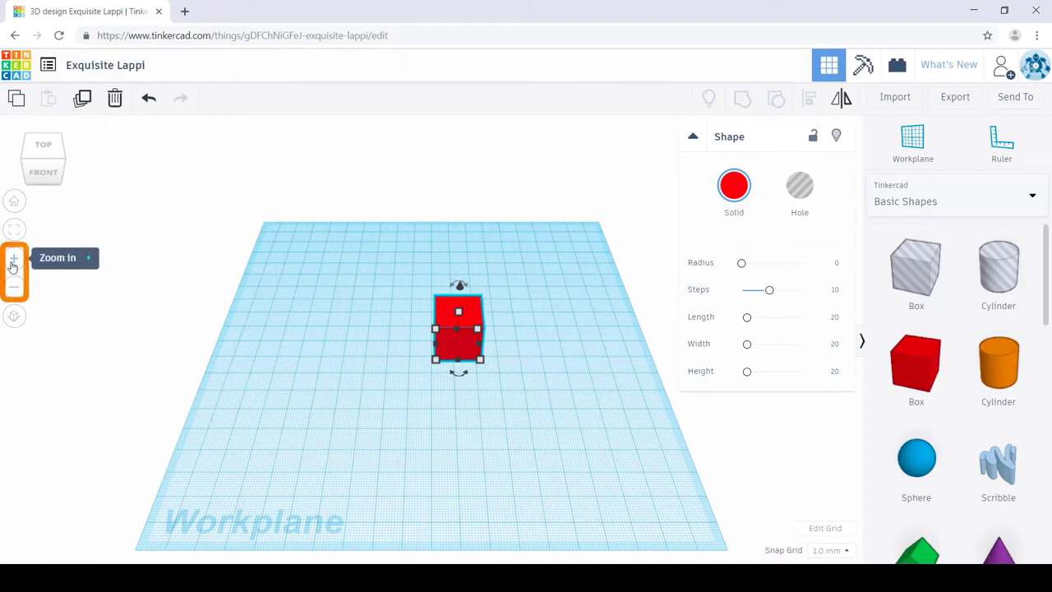
scroll(94, 276, up, 2)
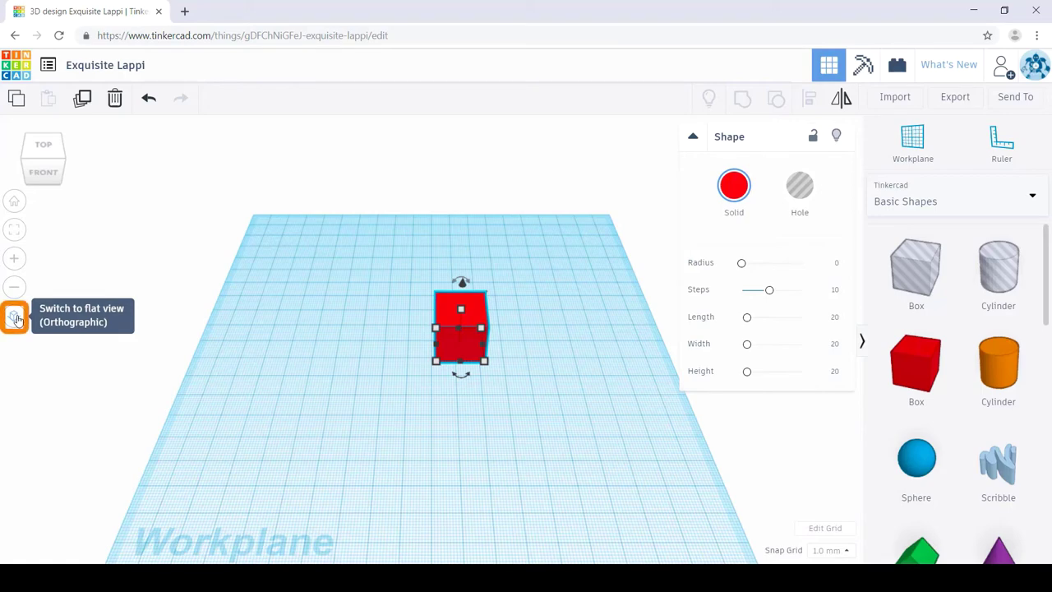
click(14, 317)
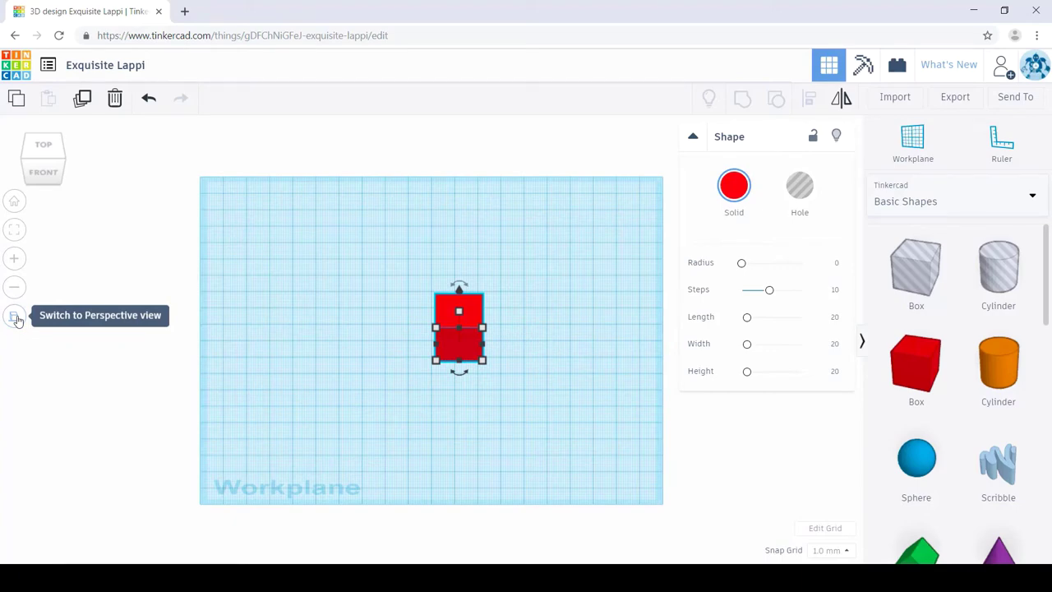
right_drag(491, 448, 610, 460)
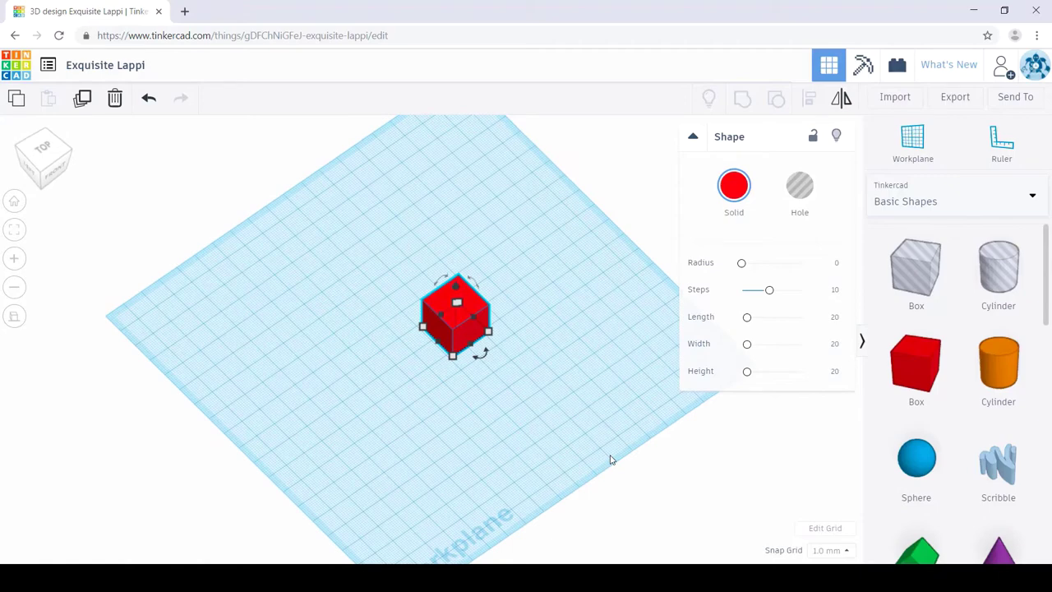
right_drag(610, 460, 542, 406)
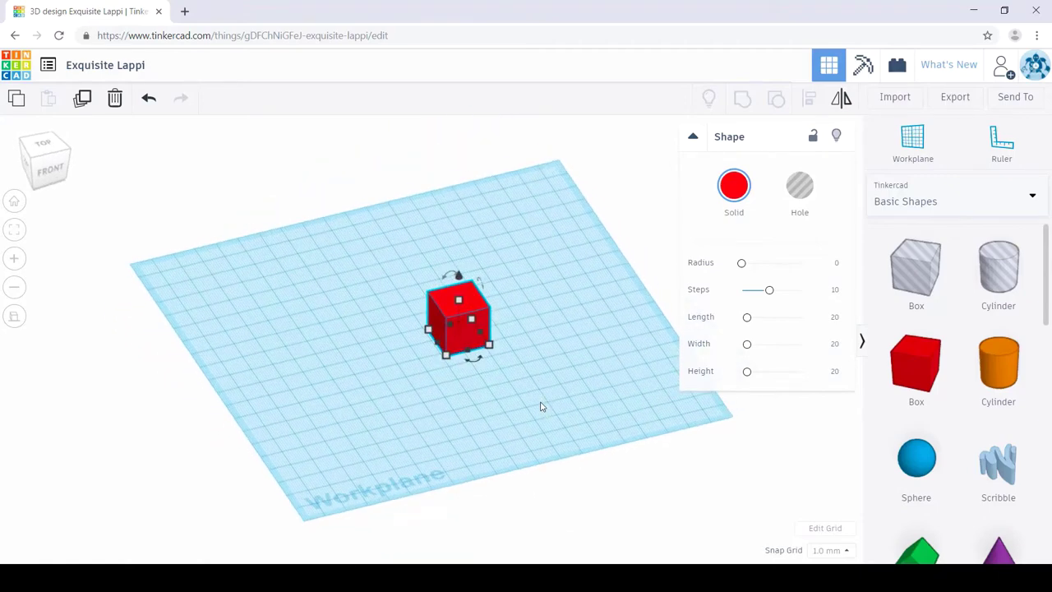
click(14, 315)
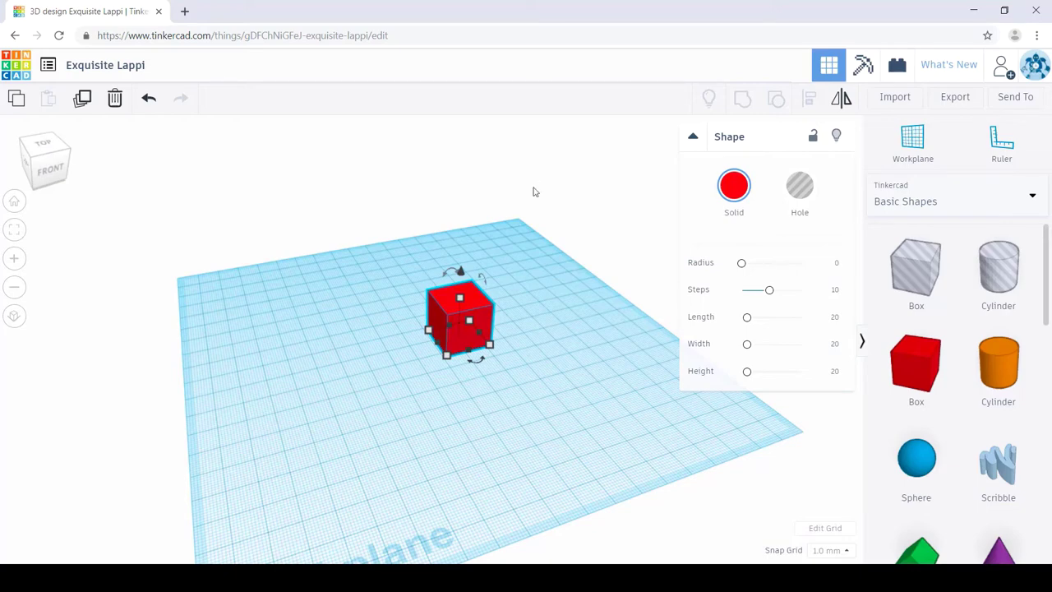
click(14, 205)
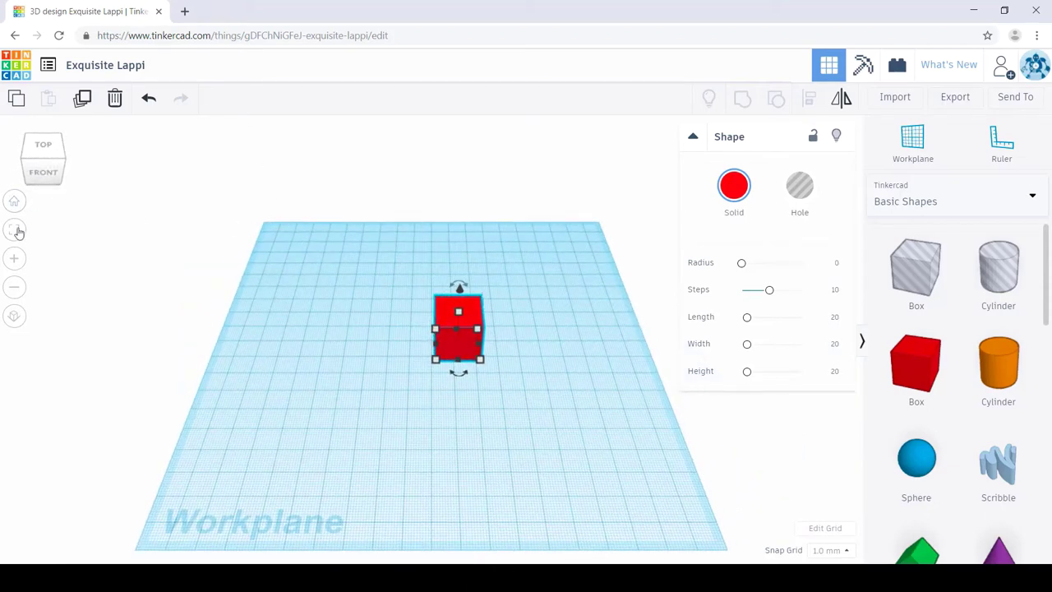
scroll(367, 282, down, 10)
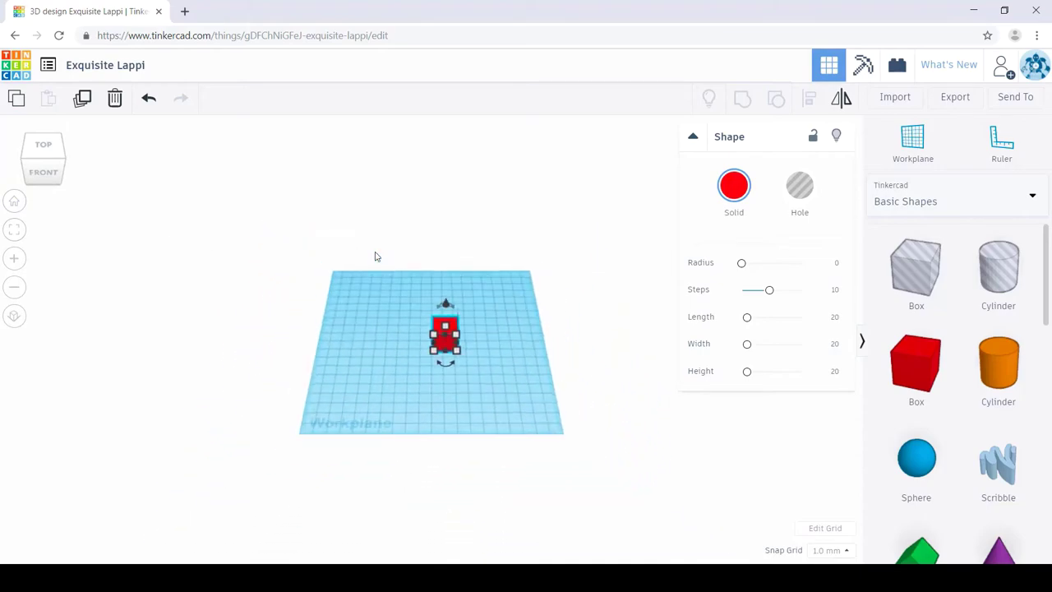
scroll(413, 282, up, 10)
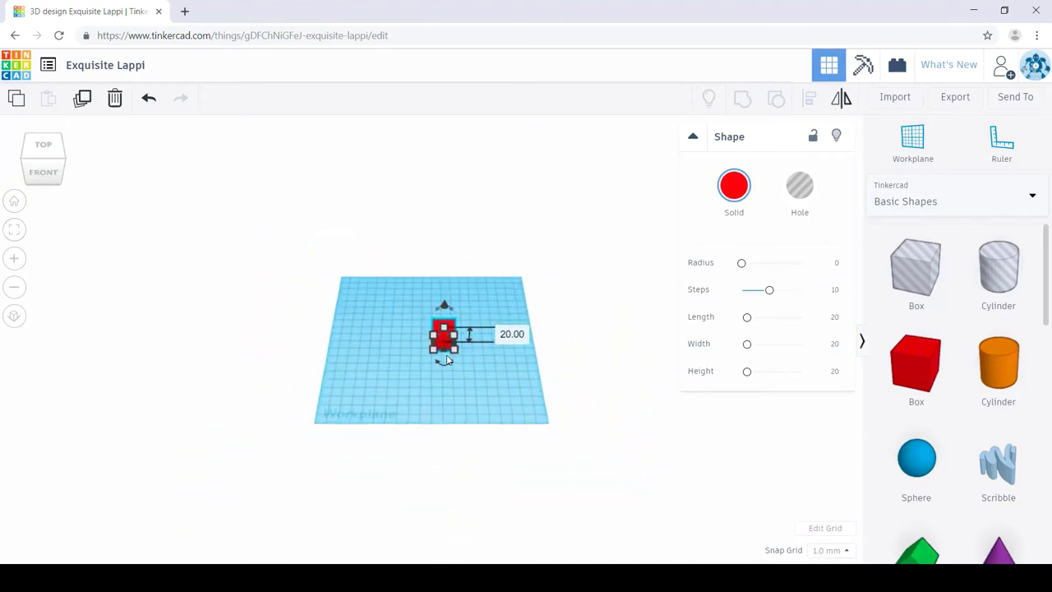
scroll(493, 353, up, 2)
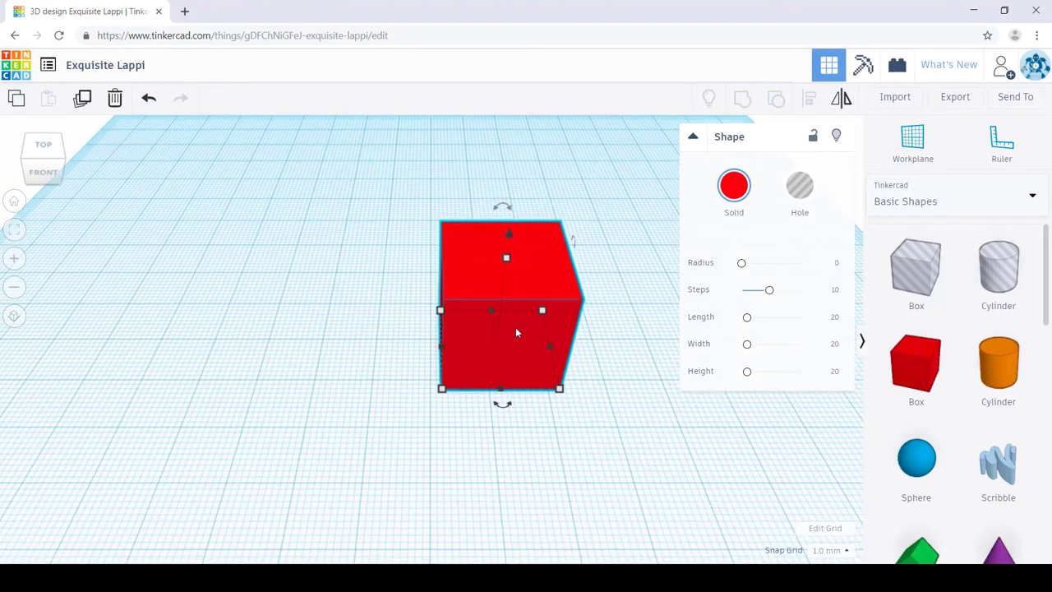
click(14, 202)
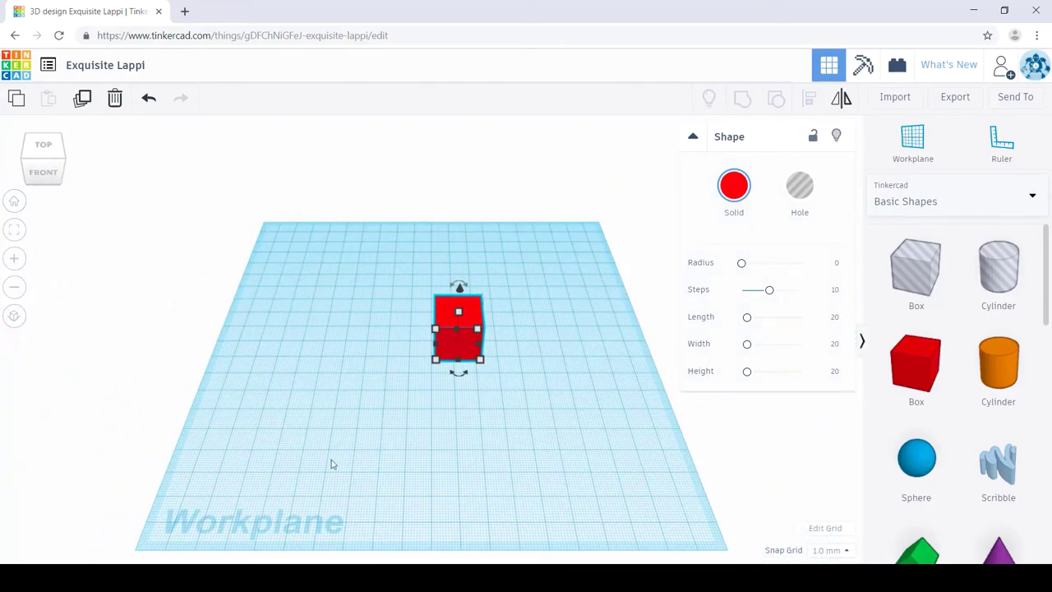
Step: Delete the red box and drop a fresh 20 × 20 × 20 red box onto the workplane
key(Delete)
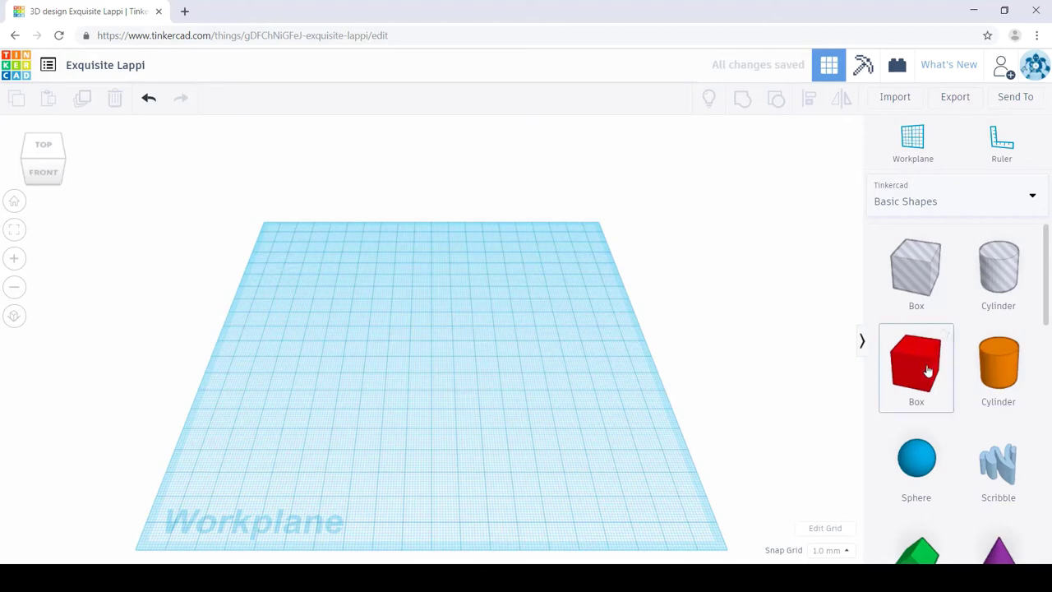
drag(927, 370, 419, 367)
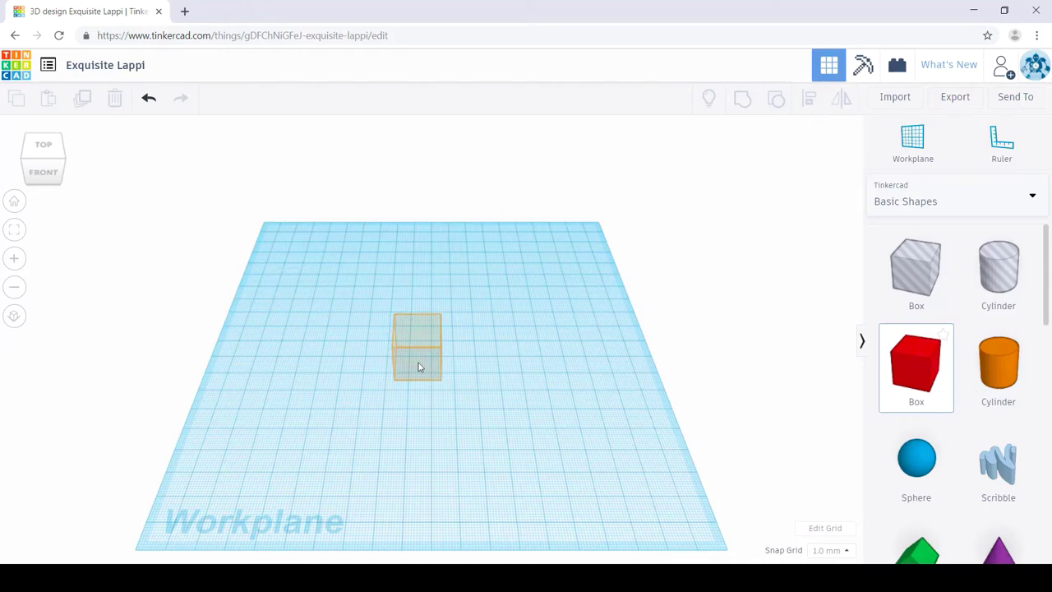
drag(419, 366, 418, 367)
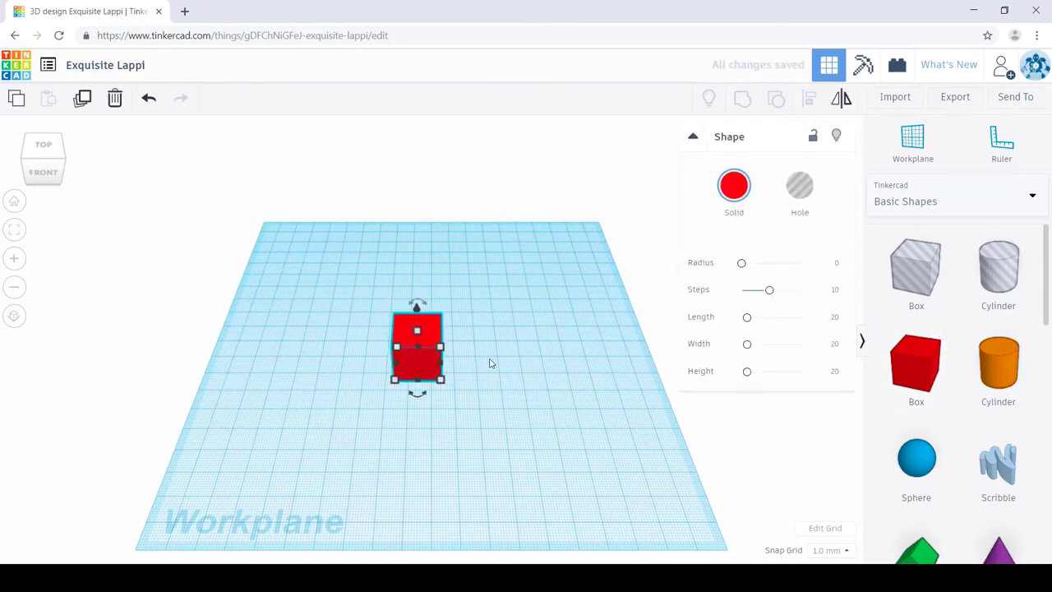
right_drag(496, 385, 559, 358)
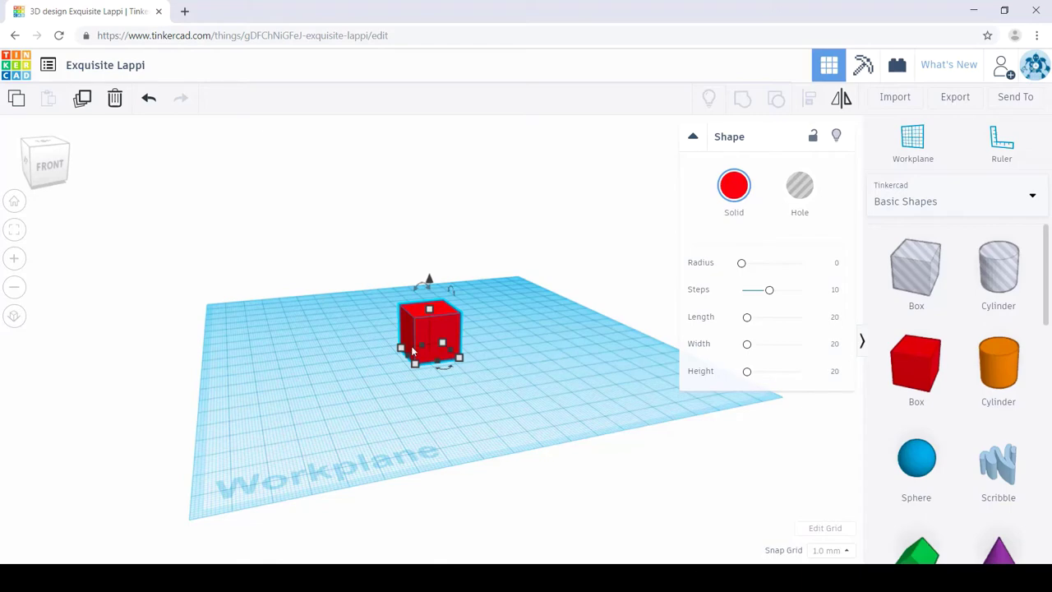
mouse_move(411, 344)
Step: From a top view, drop six more red boxes around the first cube in a dense cluster
right_drag(535, 340, 477, 402)
drag(896, 373, 396, 335)
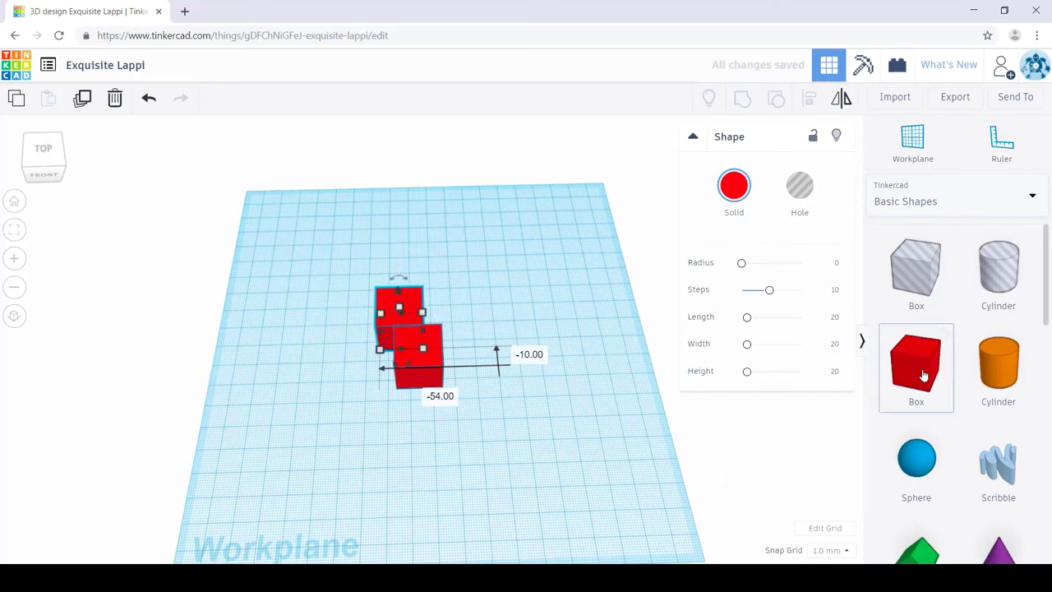
drag(917, 367, 394, 407)
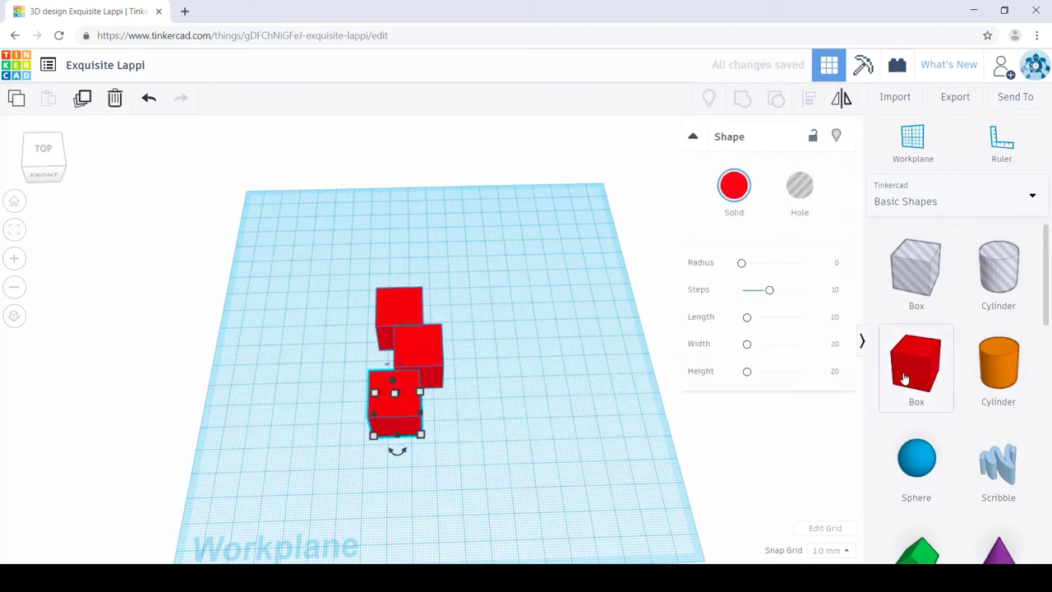
drag(899, 376, 368, 443)
drag(915, 399, 332, 447)
right_drag(430, 468, 429, 450)
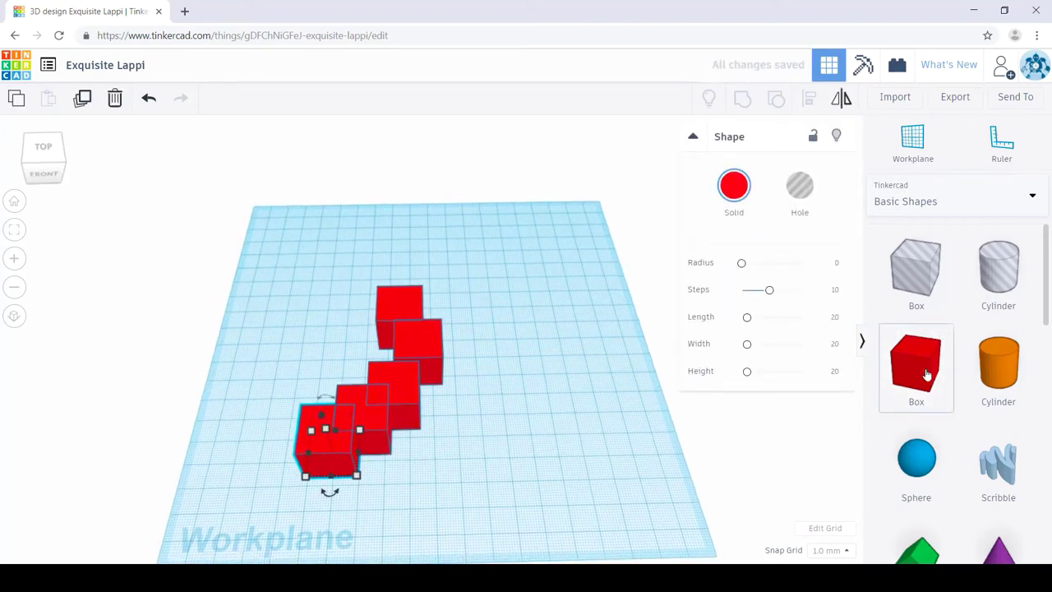
drag(929, 374, 439, 339)
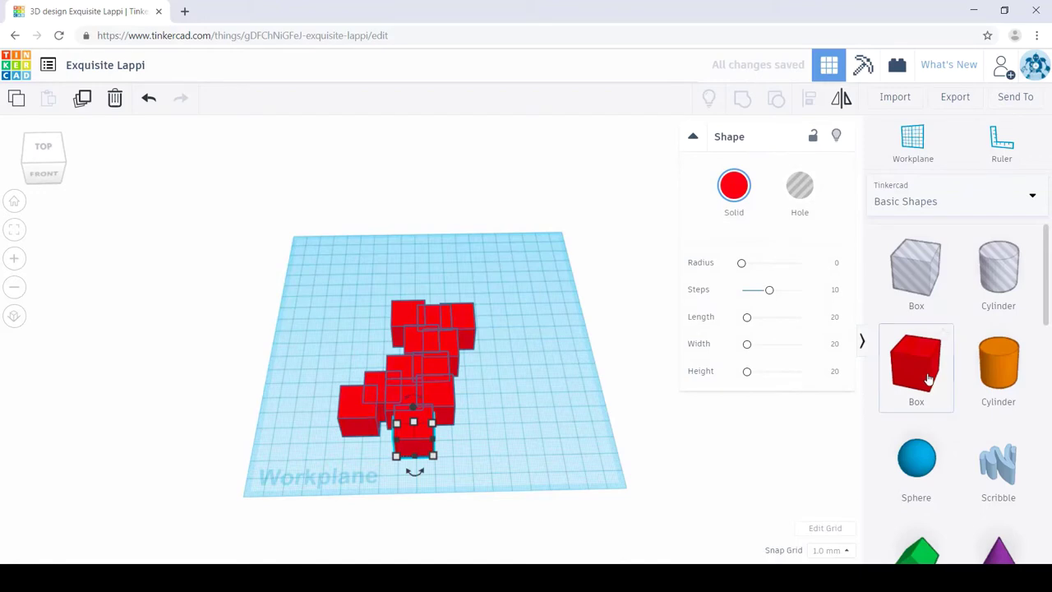
Step: Add four more boxes on the upper-right cubes, then box-select all 16 red shapes
click(927, 378)
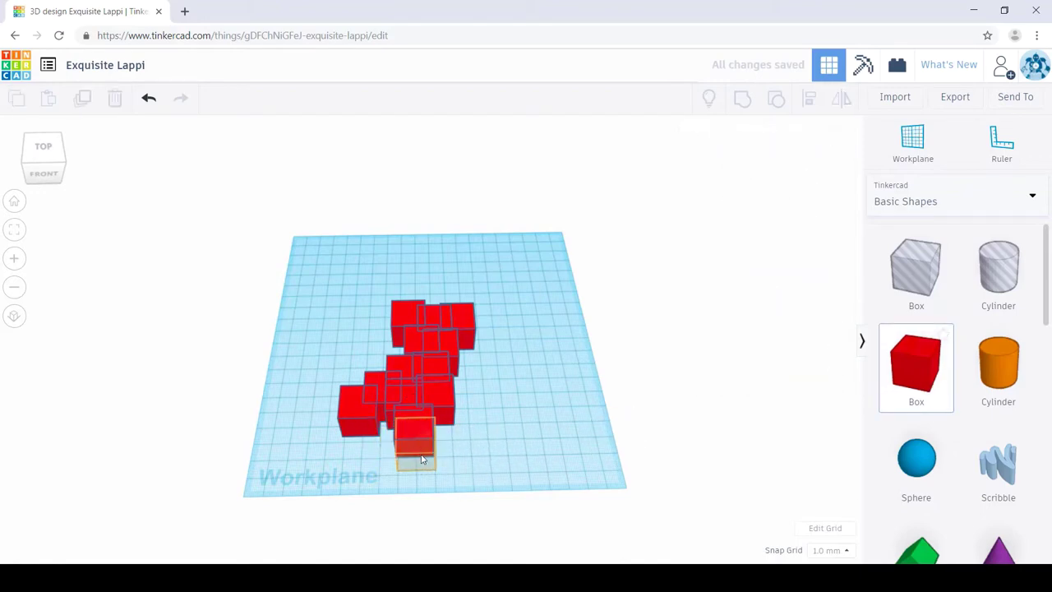
click(409, 461)
click(878, 368)
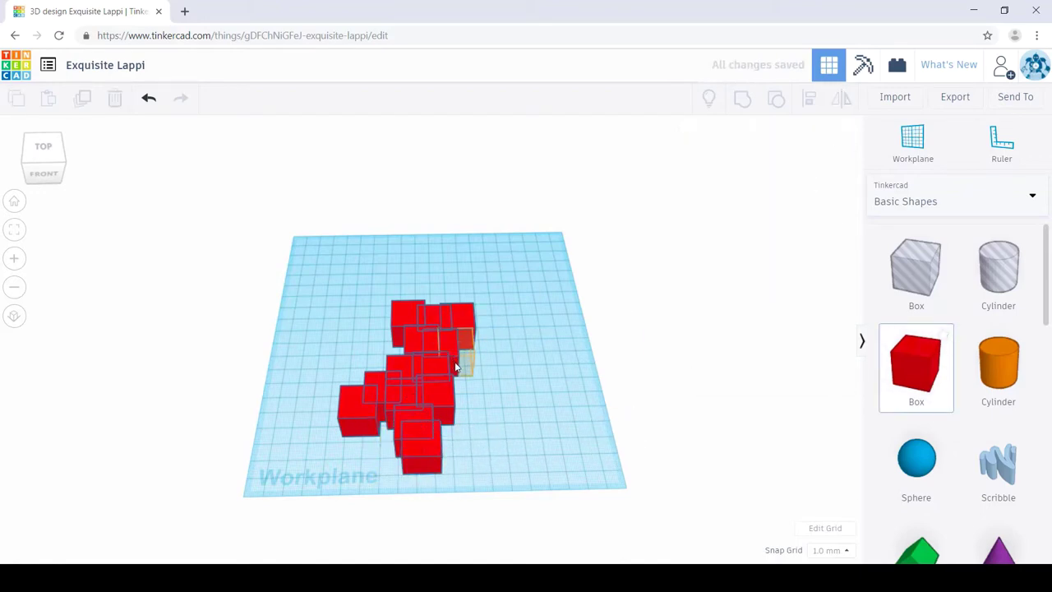
click(453, 360)
click(888, 361)
click(484, 327)
click(898, 367)
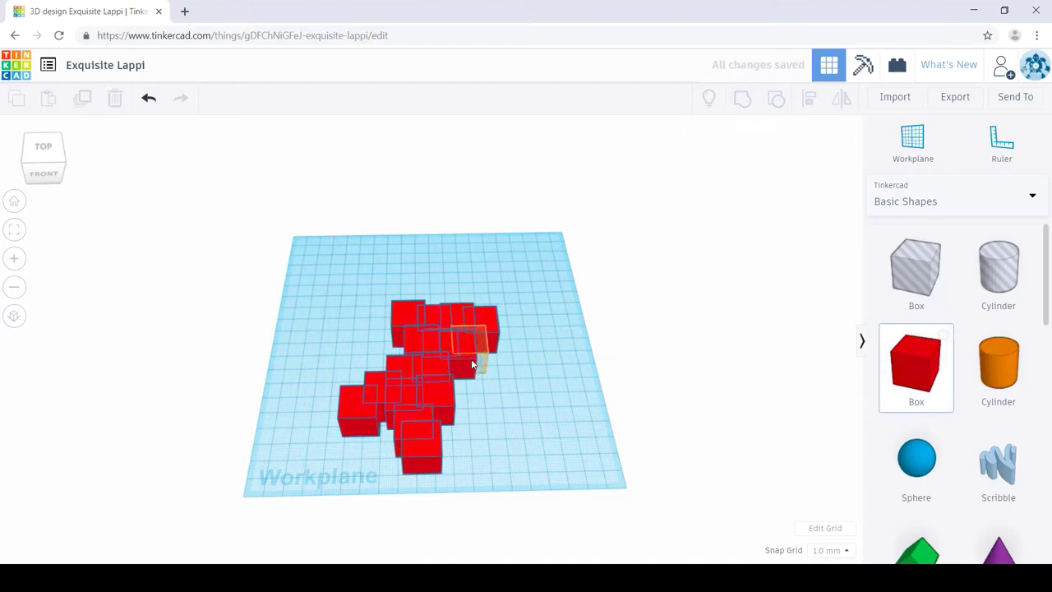
click(484, 367)
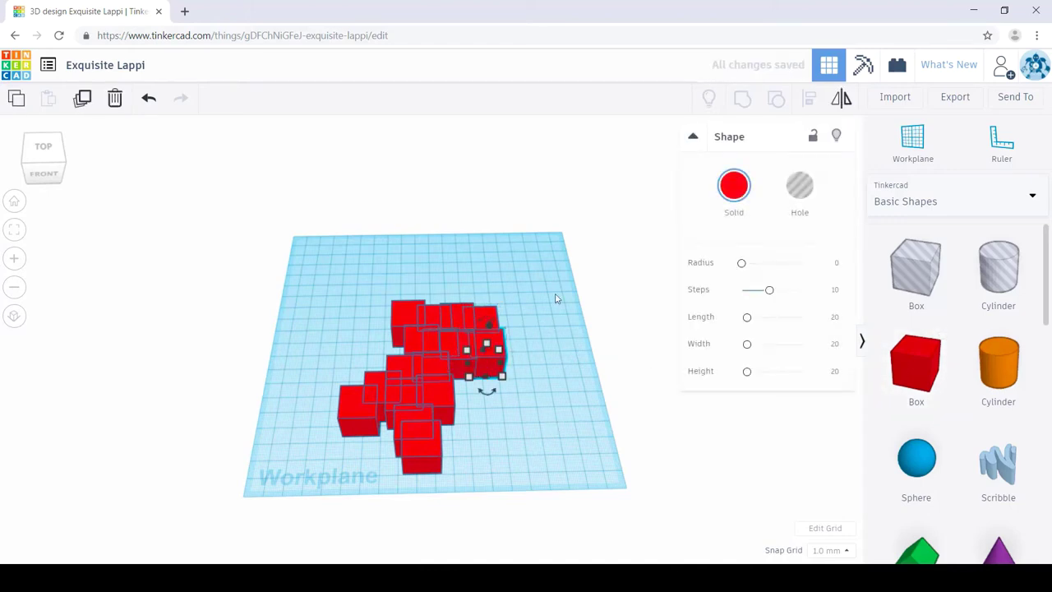
drag(559, 286, 288, 524)
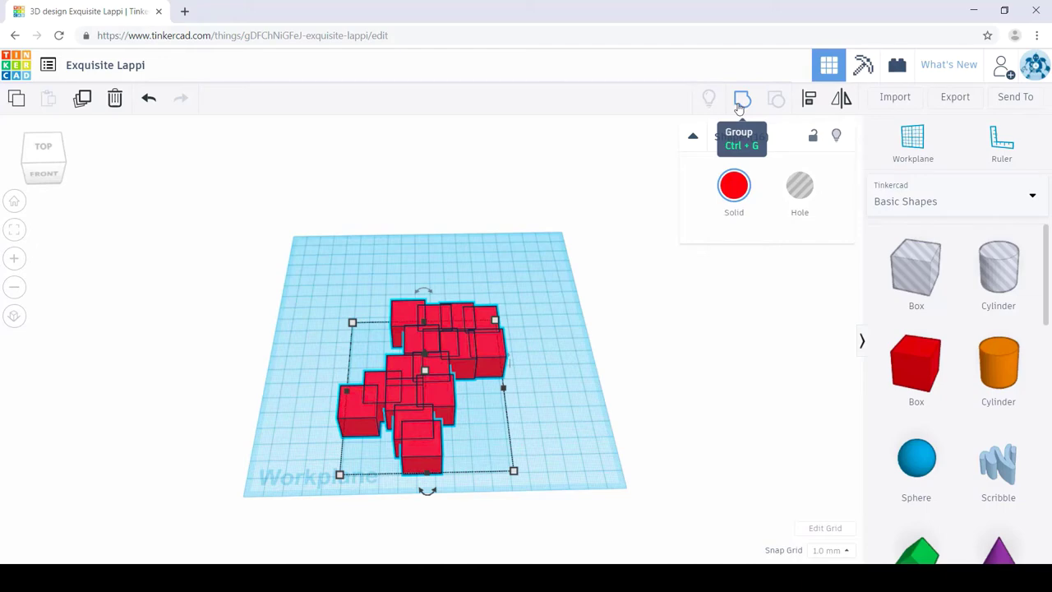
click(740, 107)
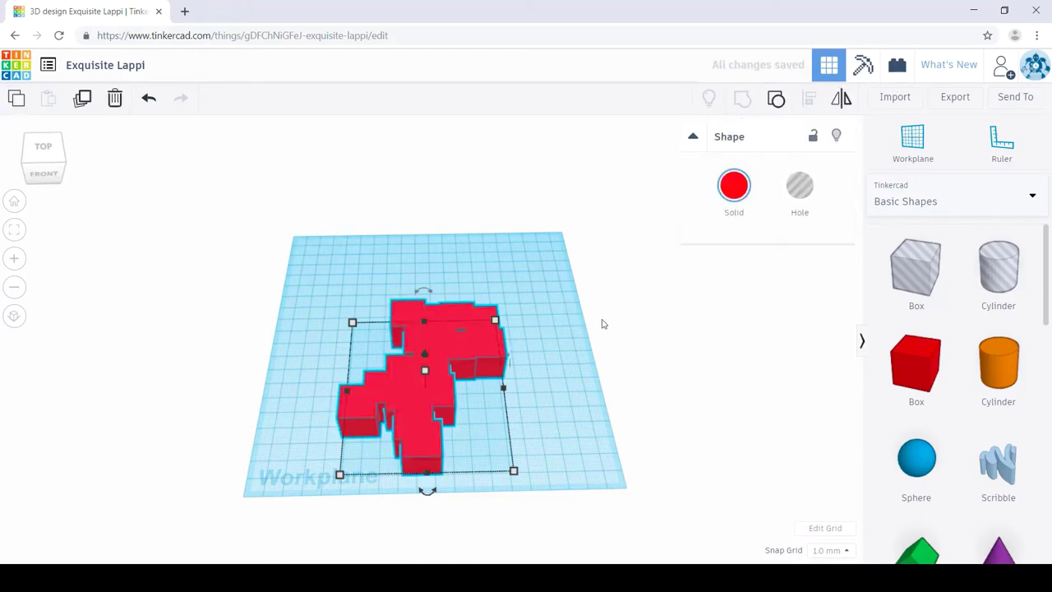
click(586, 441)
right_drag(587, 441, 338, 405)
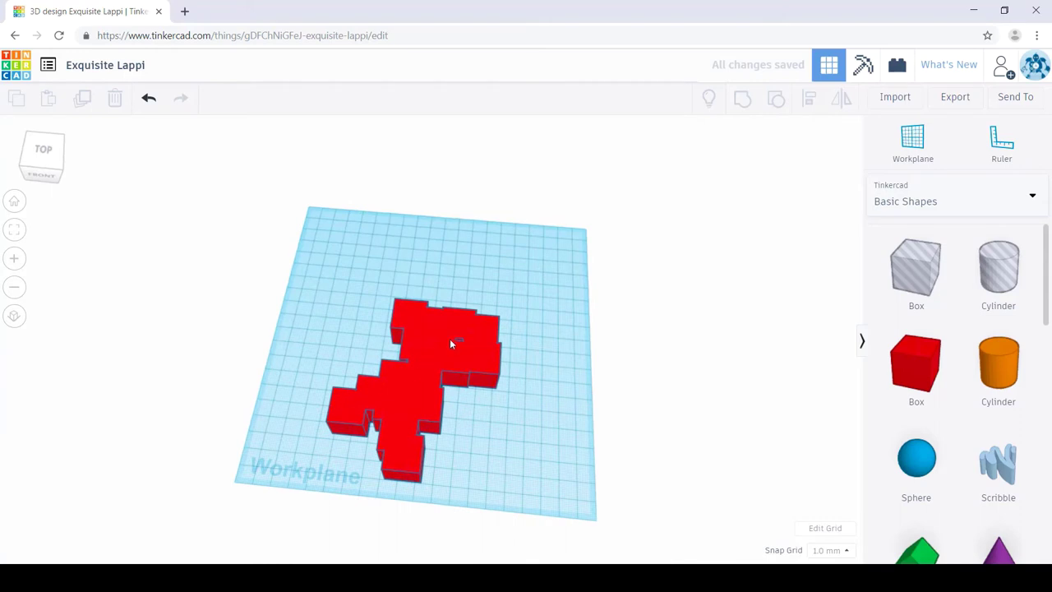
key(ctrl+z)
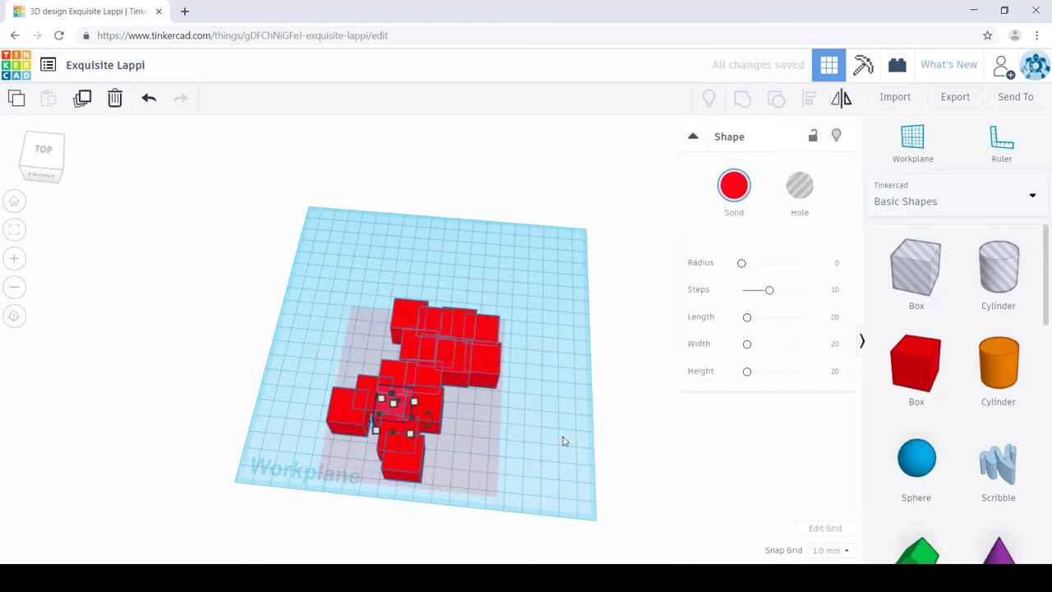
key(ctrl+y)
drag(433, 368, 427, 336)
right_drag(531, 436, 547, 410)
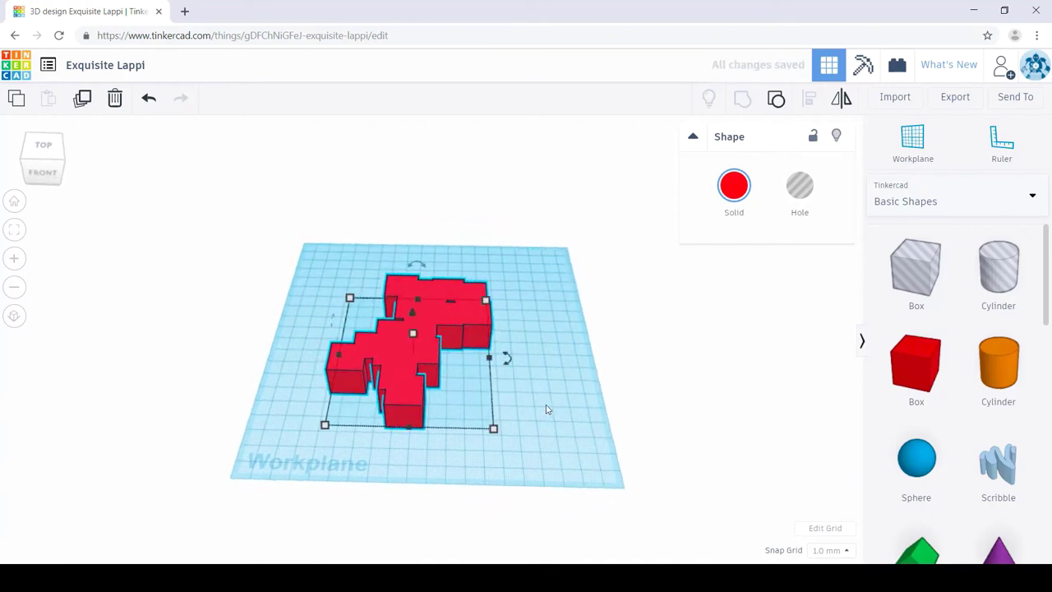
click(14, 201)
right_drag(567, 392, 609, 443)
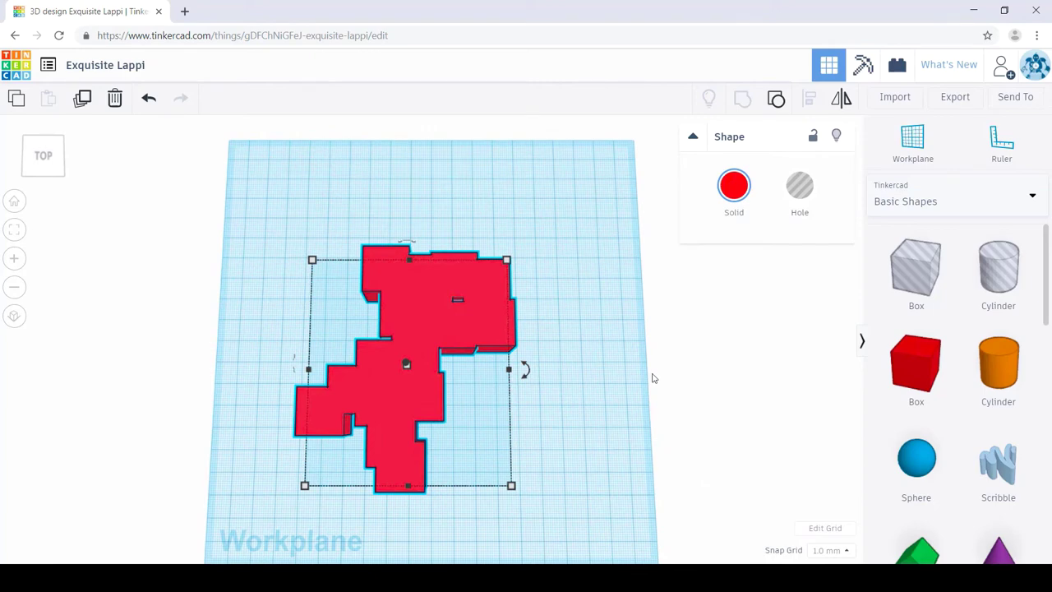
right_drag(627, 376, 616, 351)
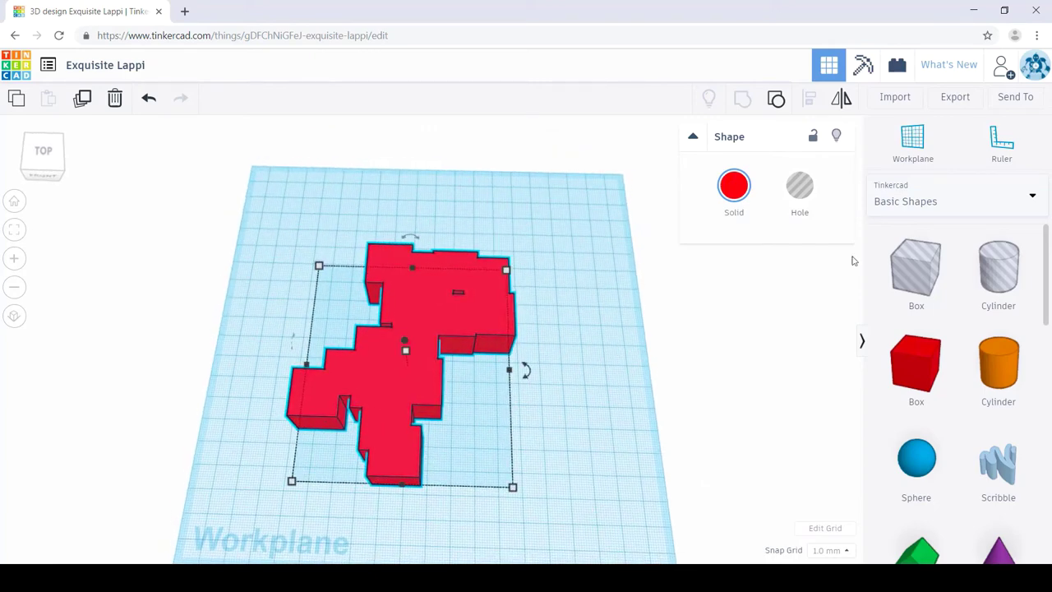
Step: Cancel a stray workplane, then place a workplane on the red body's top face
key(w)
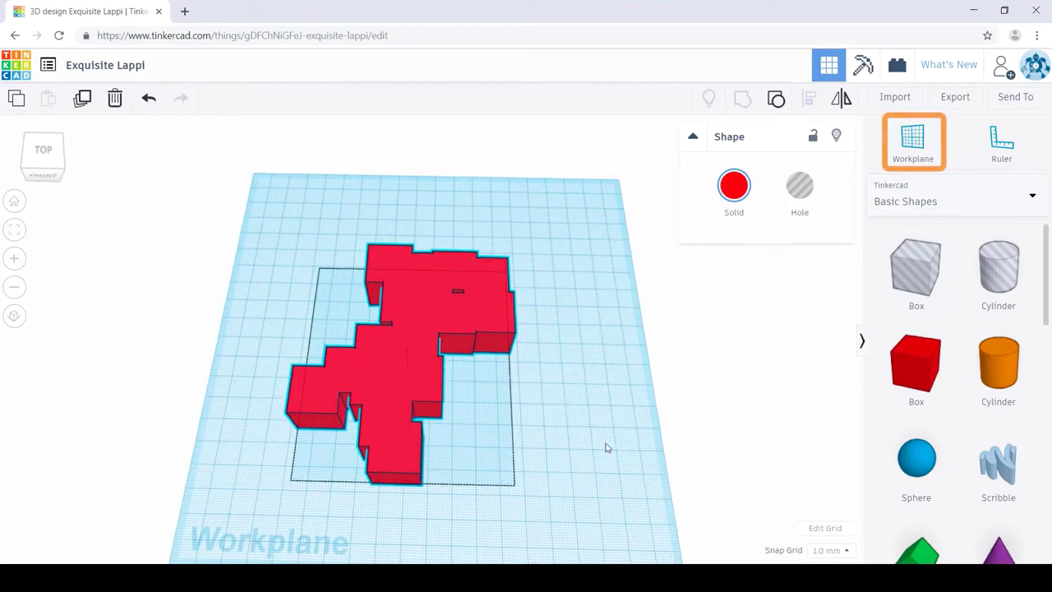
right_drag(605, 448, 608, 447)
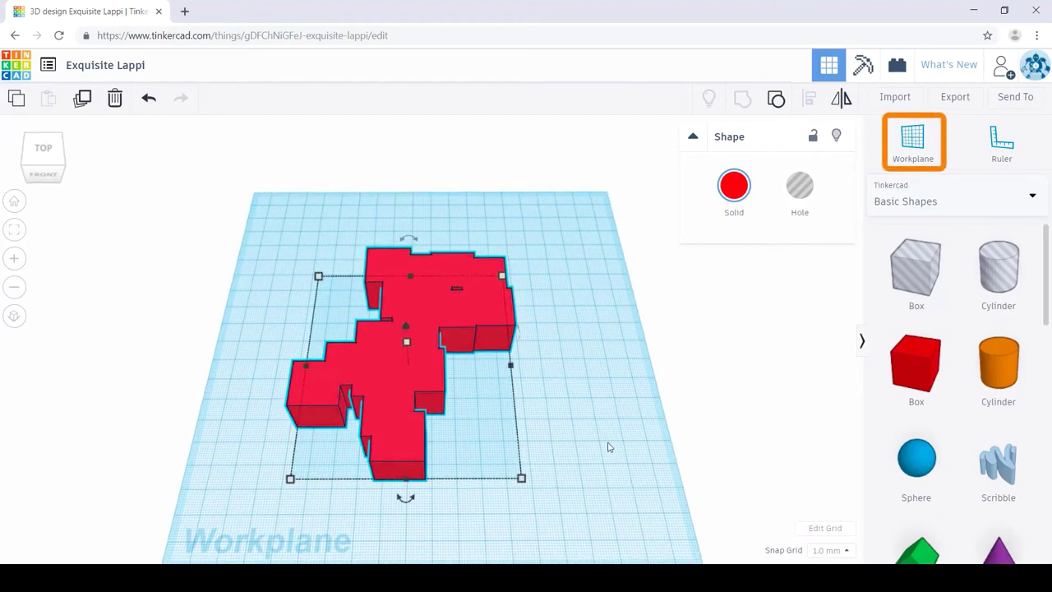
click(608, 447)
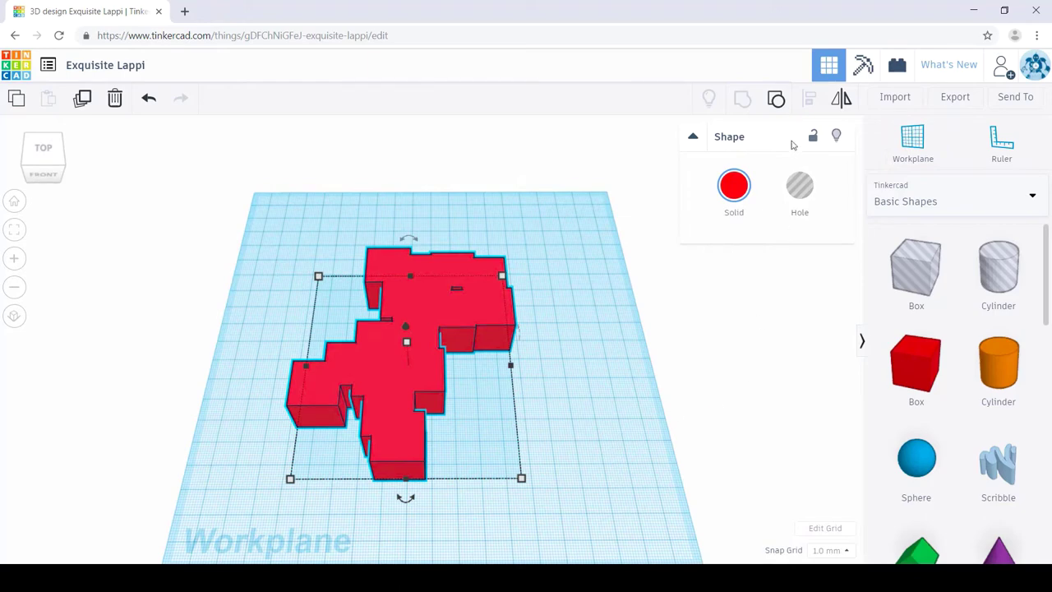
click(914, 163)
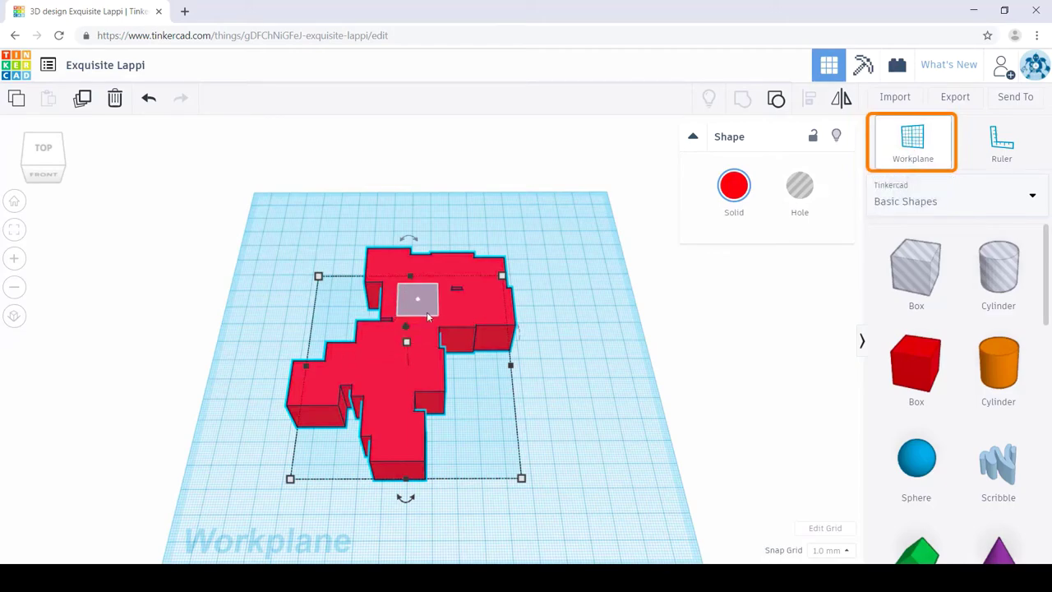
click(434, 309)
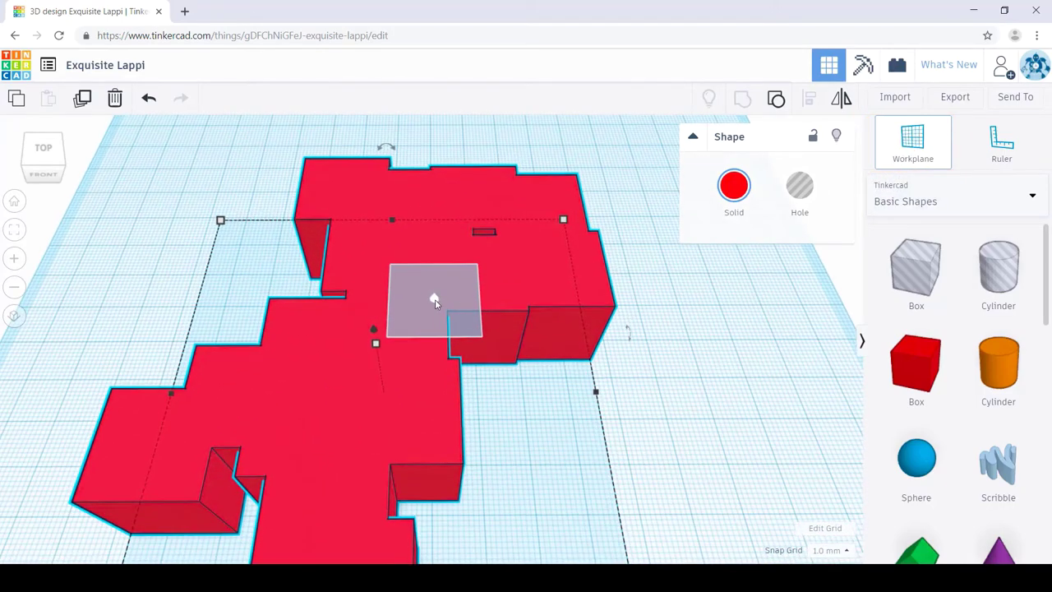
right_drag(435, 298, 418, 253)
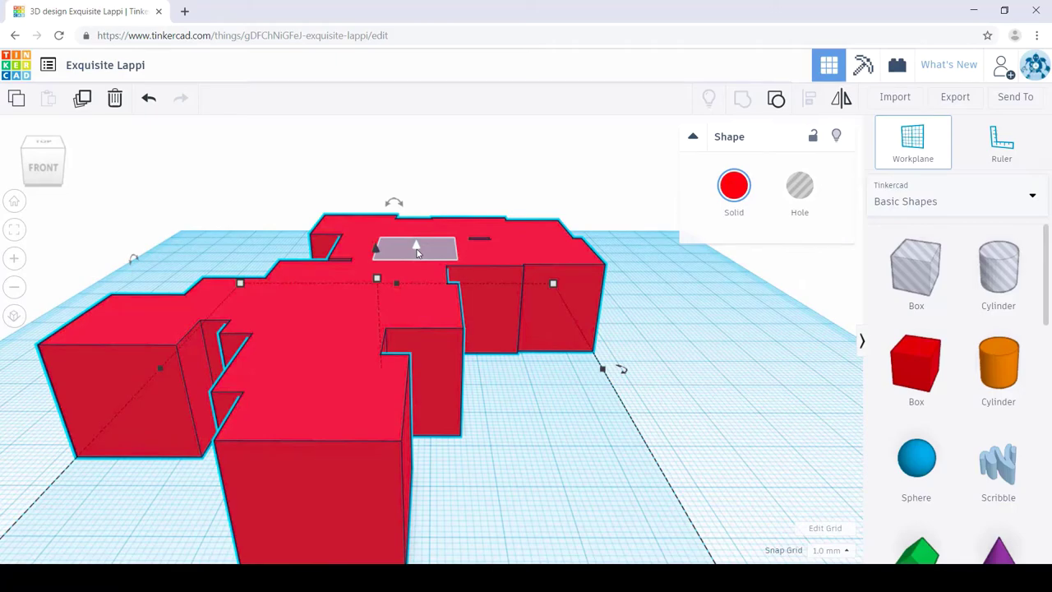
click(378, 296)
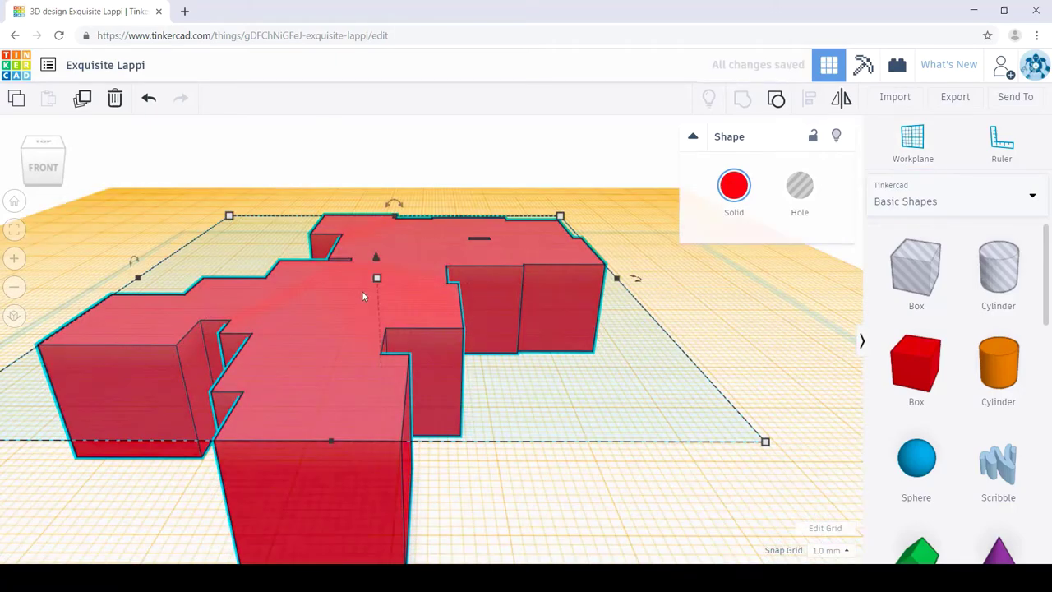
Step: Try workplanes on a side face and a recessed left face, then settle on the top face
right_drag(656, 421, 511, 375)
key(w)
click(569, 325)
key(w)
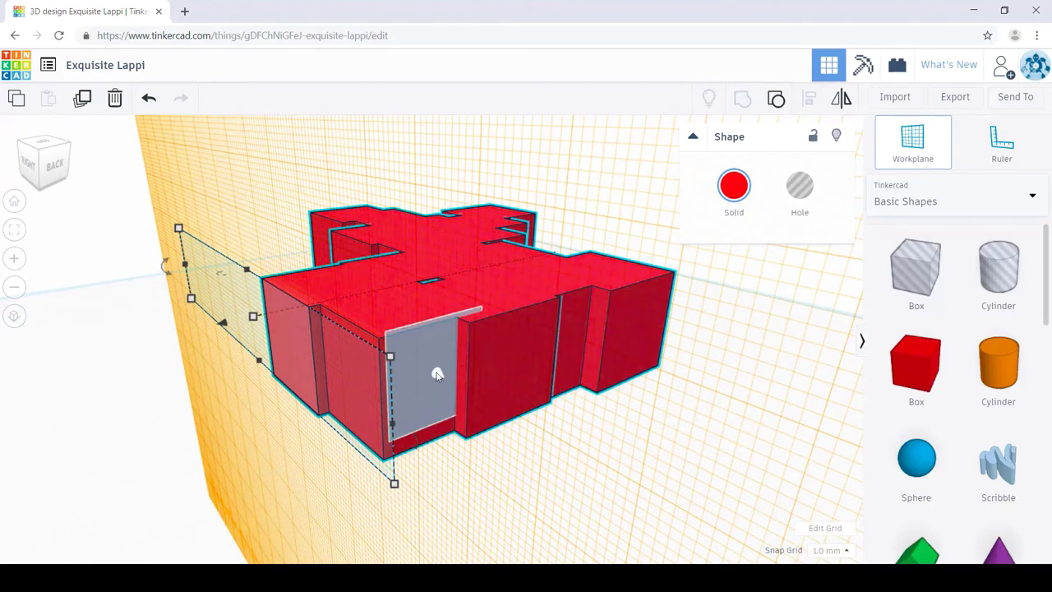
click(435, 374)
right_drag(460, 474, 838, 489)
key(w)
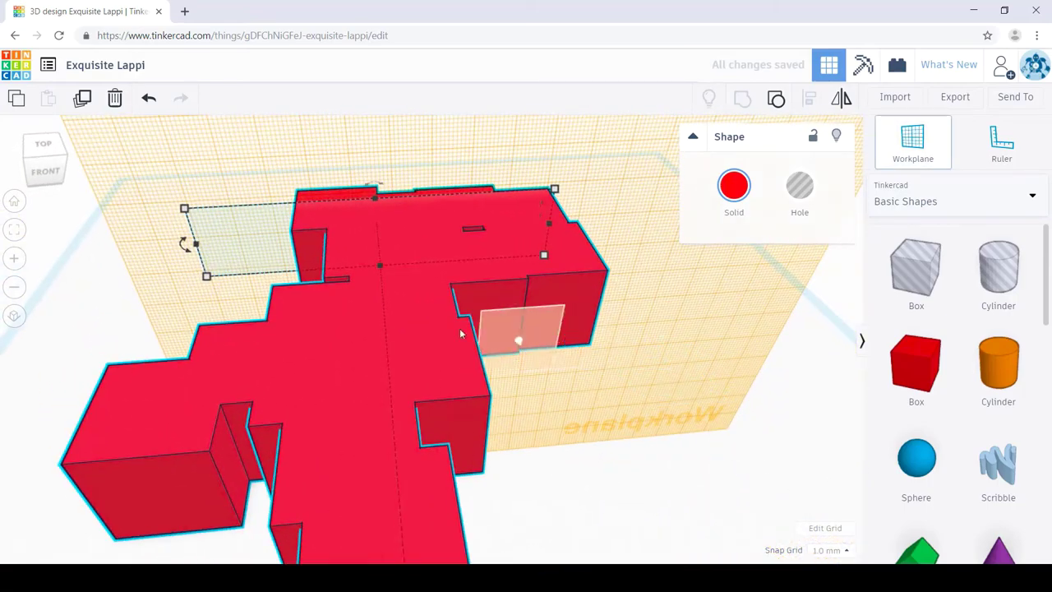
click(408, 328)
right_drag(637, 404, 621, 419)
Step: Fit the view and drop a green Roof onto the red body's top face
key(f)
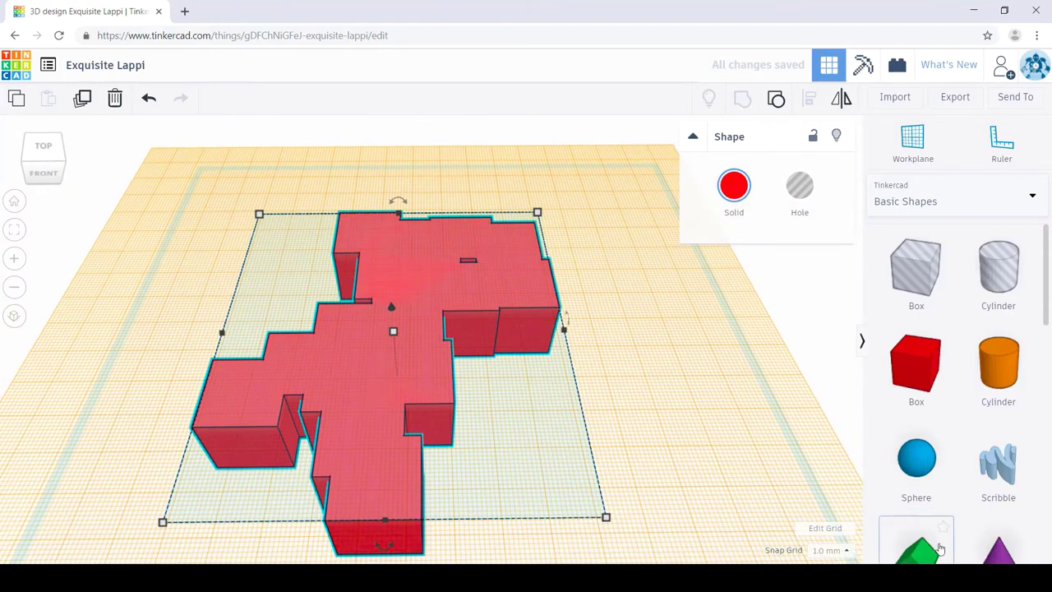
drag(917, 549, 367, 303)
click(367, 303)
right_drag(557, 453, 562, 419)
scroll(913, 378, down, 3)
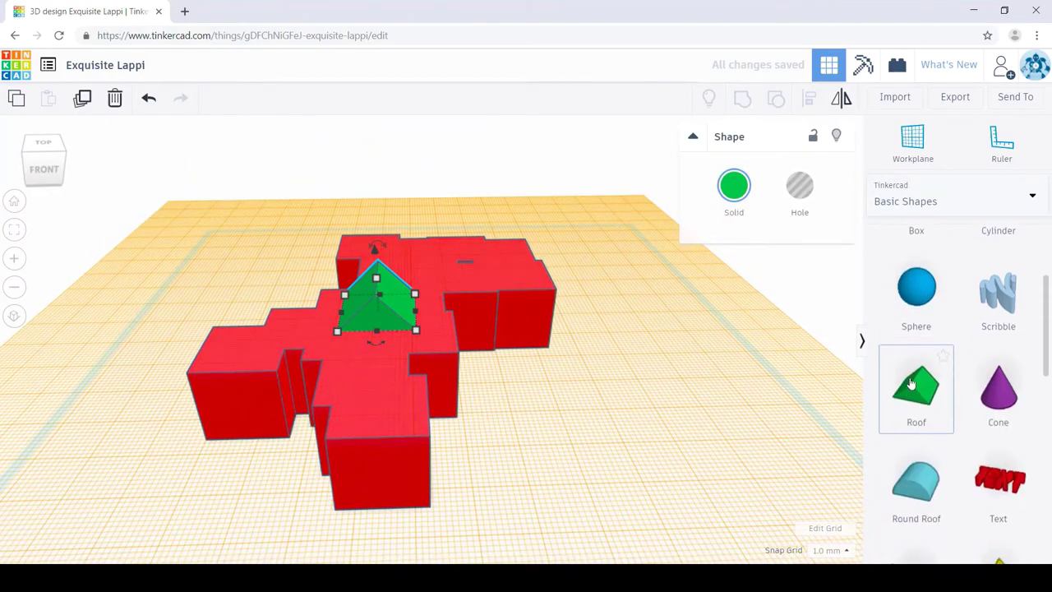
right_drag(481, 444, 510, 460)
right_drag(515, 416, 444, 382)
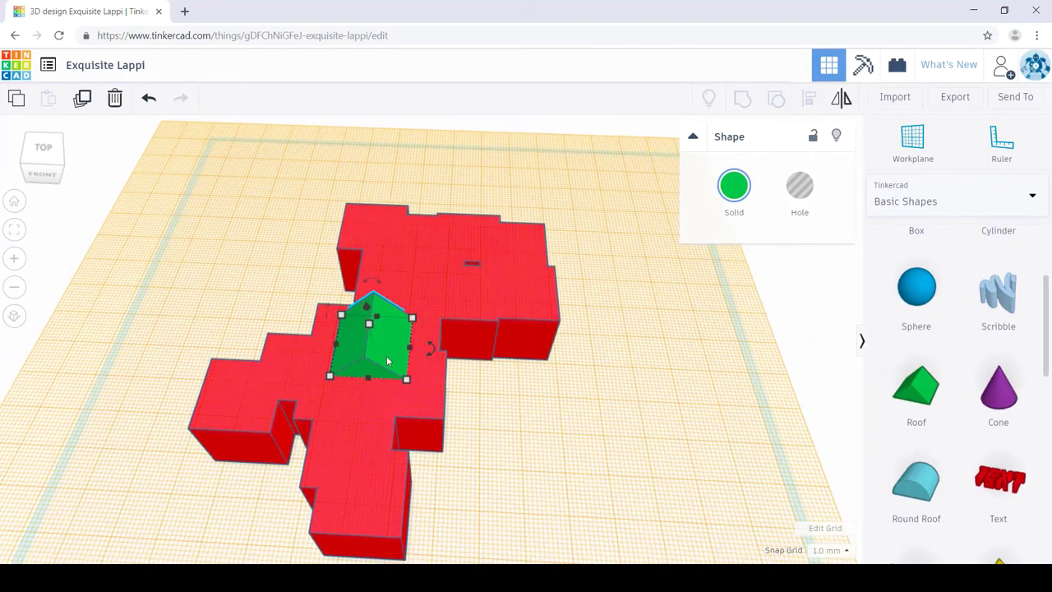
Step: Drop a second roof beside the body, then delete that extra roof
click(630, 430)
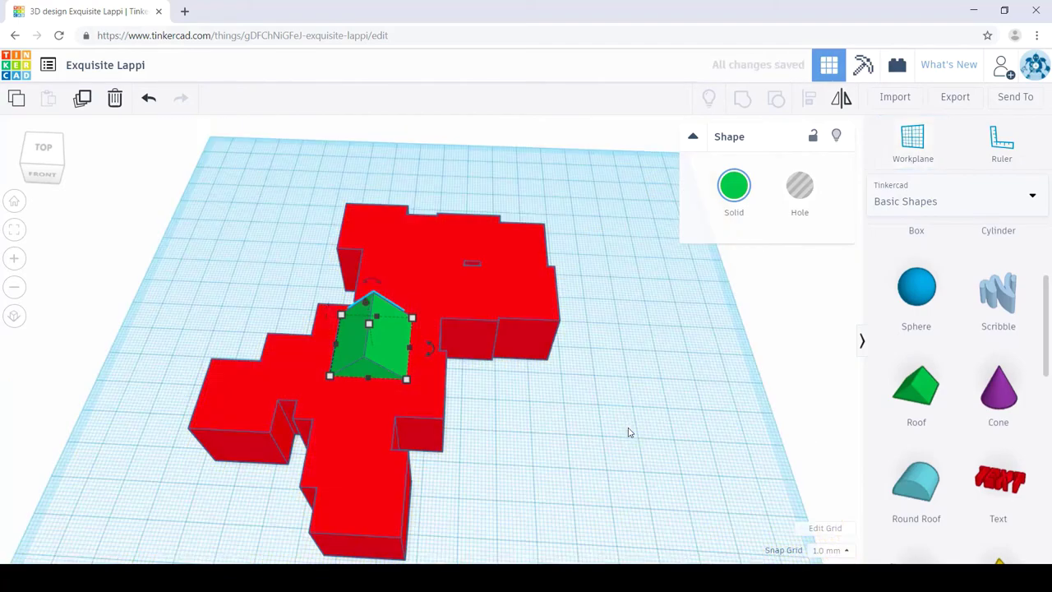
click(925, 407)
click(531, 434)
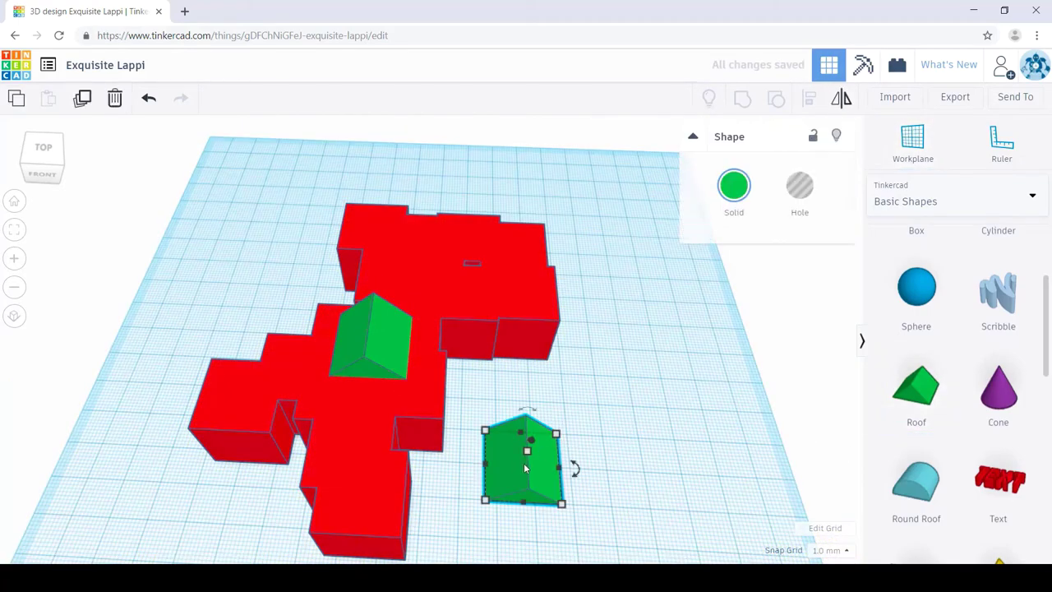
drag(526, 468, 481, 448)
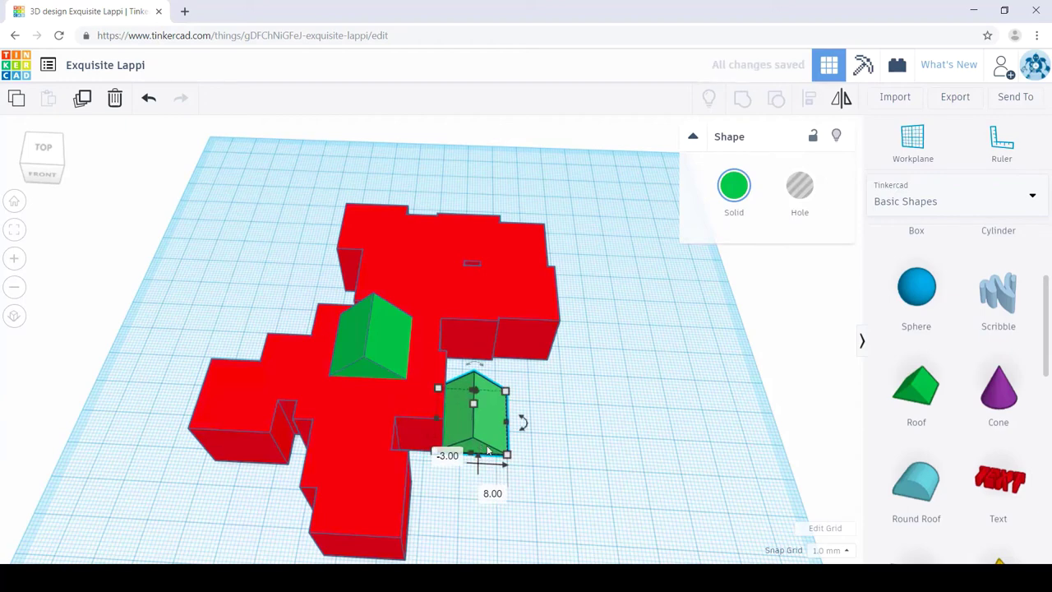
key(Delete)
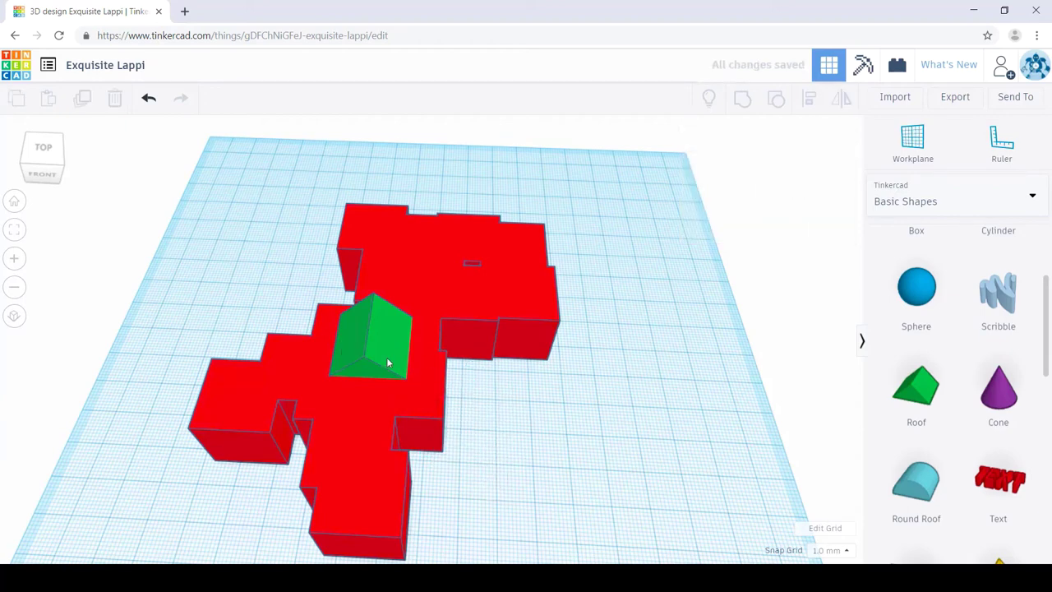
right_drag(507, 430, 536, 403)
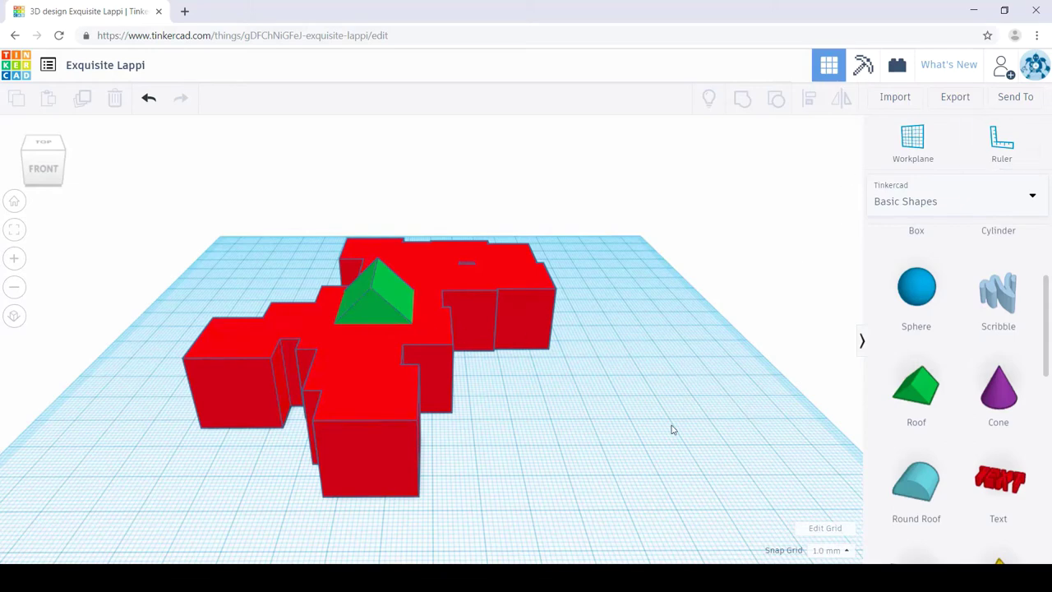
Step: Resize the green roof to about 21 × 21, then stretch it into a 14 × 44.12 ridge
click(363, 349)
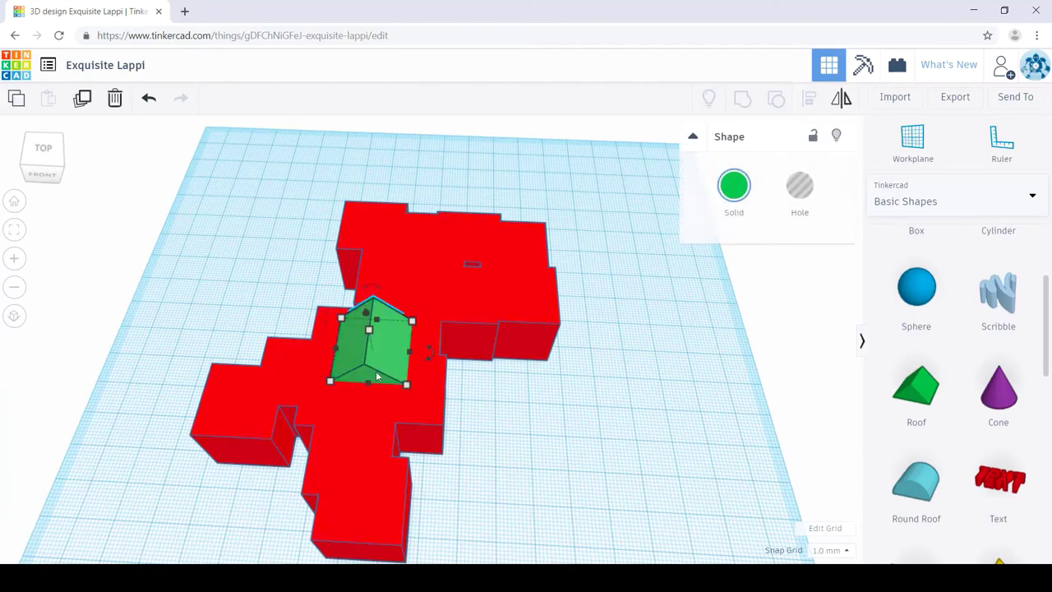
right_drag(590, 458, 595, 456)
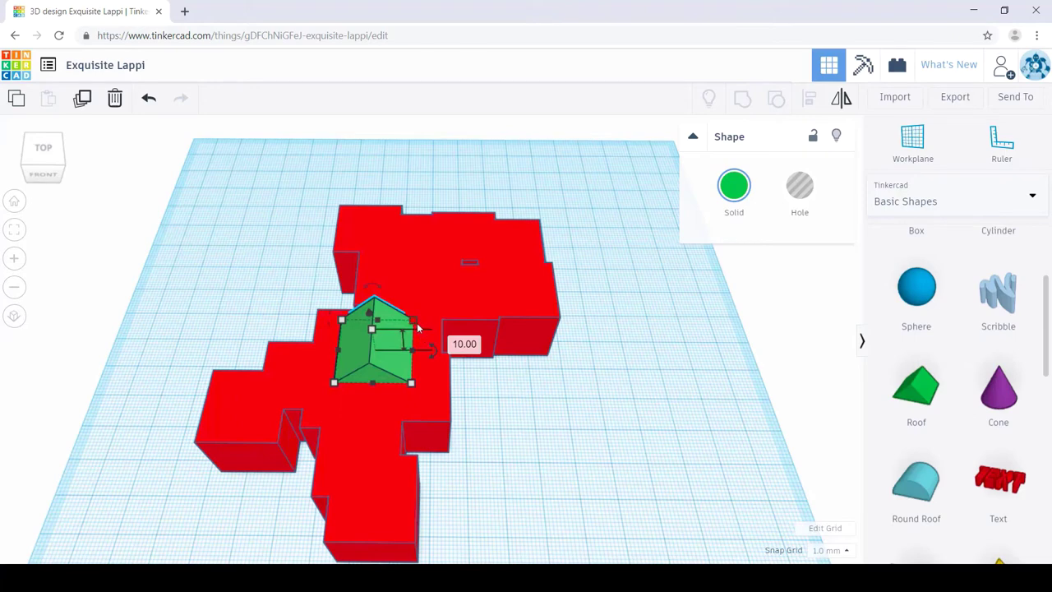
drag(418, 328, 398, 319)
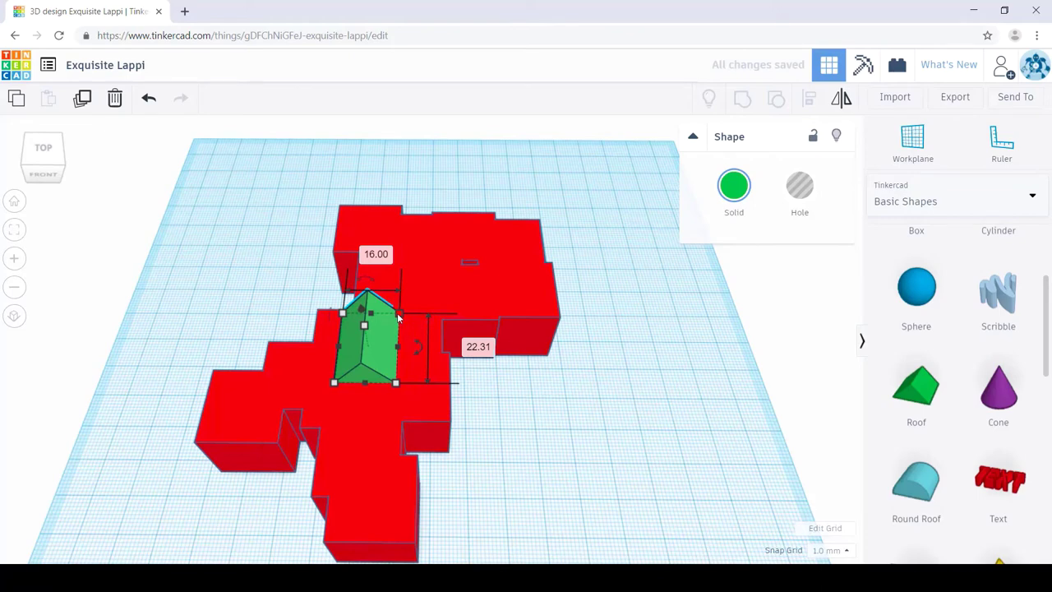
drag(398, 318, 398, 332)
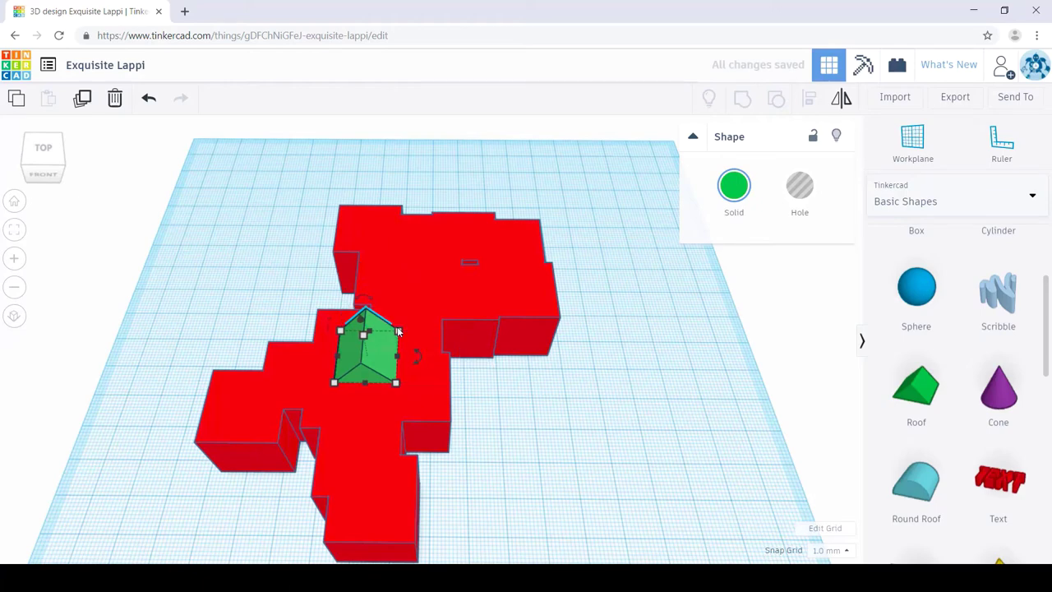
drag(397, 332, 420, 320)
drag(416, 392, 352, 464)
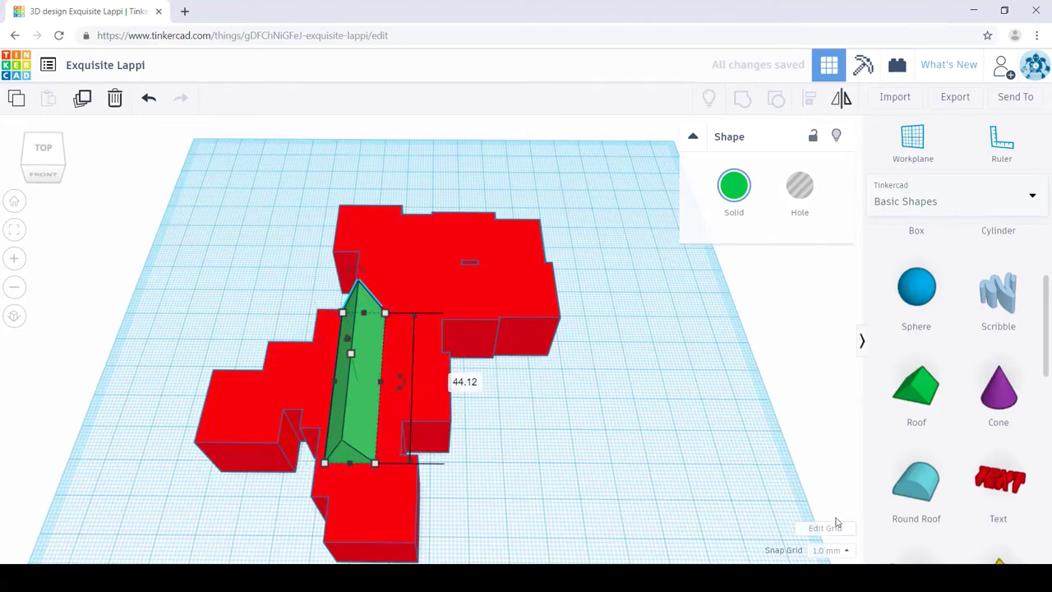
right_drag(833, 521, 810, 431)
right_drag(733, 434, 664, 420)
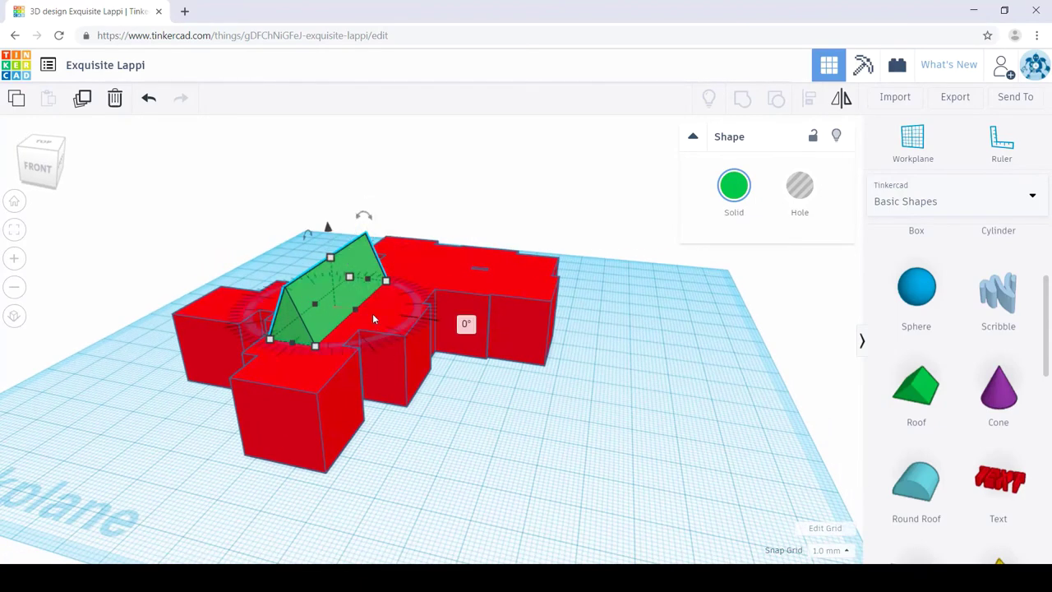
Step: Rotate the roof 22.5°, shift it right and lower its height to 8.00 mm
drag(371, 318, 212, 331)
right_drag(580, 458, 674, 493)
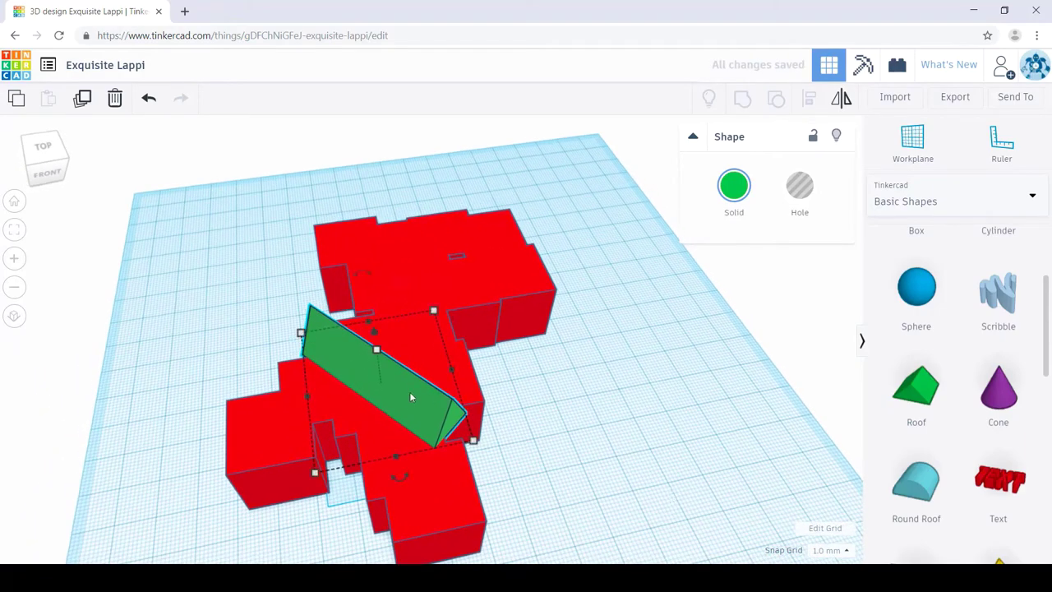
drag(406, 396, 475, 380)
right_drag(624, 437, 542, 389)
drag(464, 356, 460, 367)
right_drag(704, 399, 612, 359)
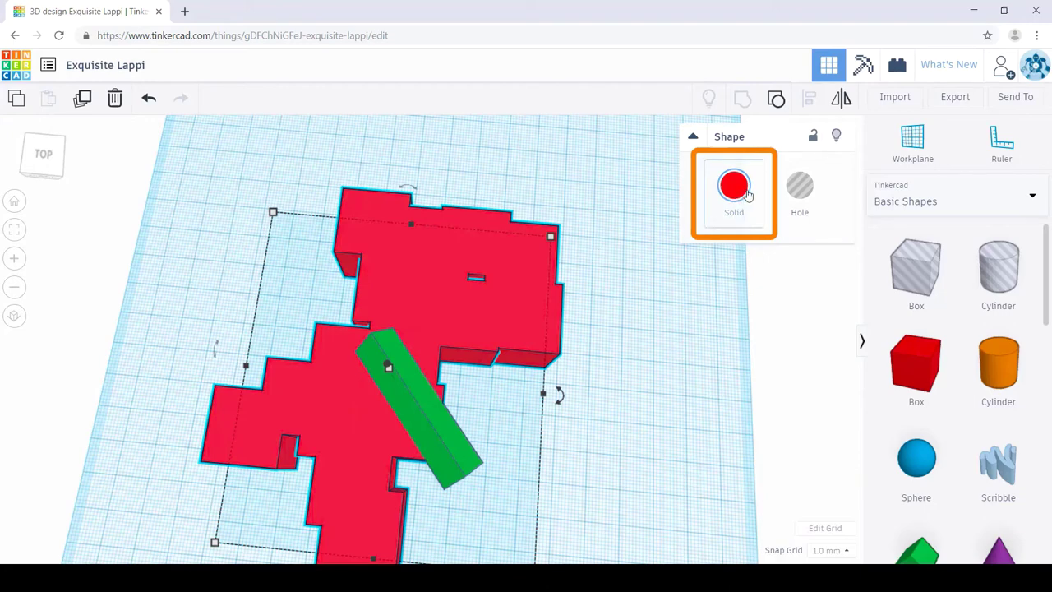
Step: Reselect the red body and drag a hole box into the front of the head for the mouth
click(612, 331)
click(531, 297)
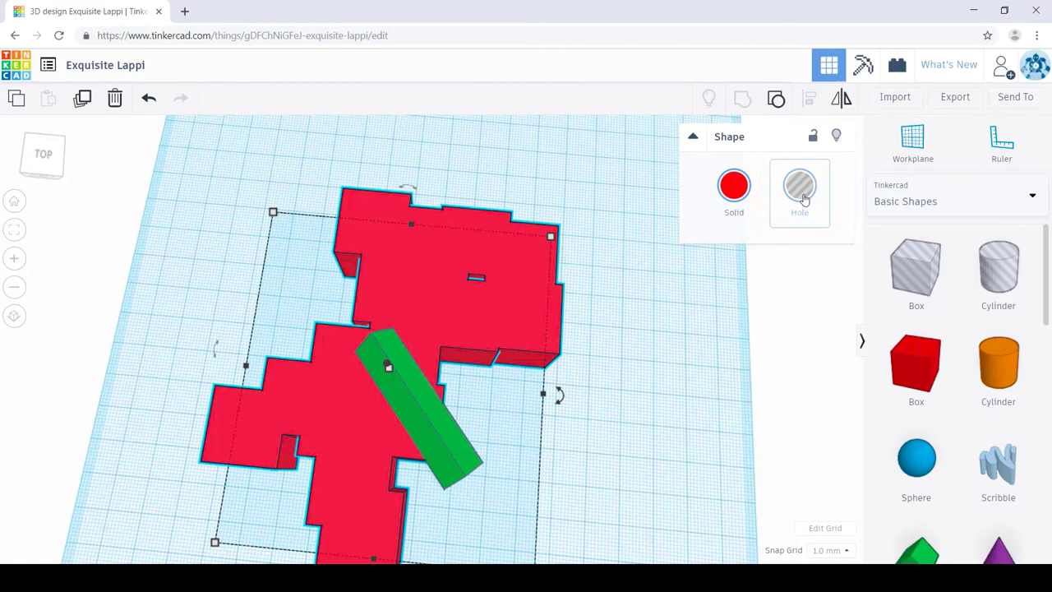
drag(852, 329, 609, 313)
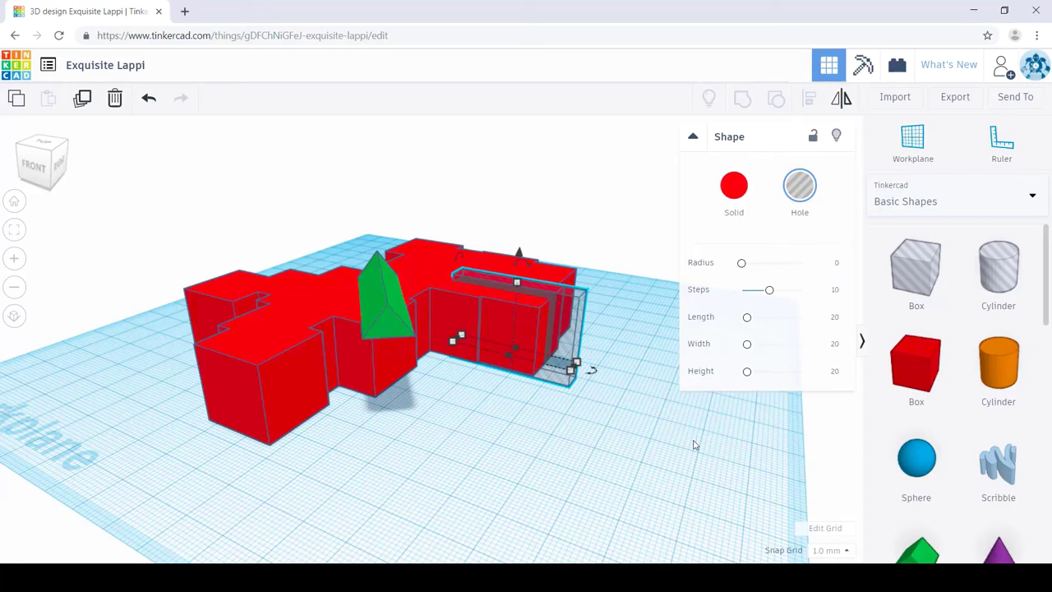
Step: Group the hole box with the red dinosaur to cut a thin mouth slot into its head
right_drag(687, 454, 647, 503)
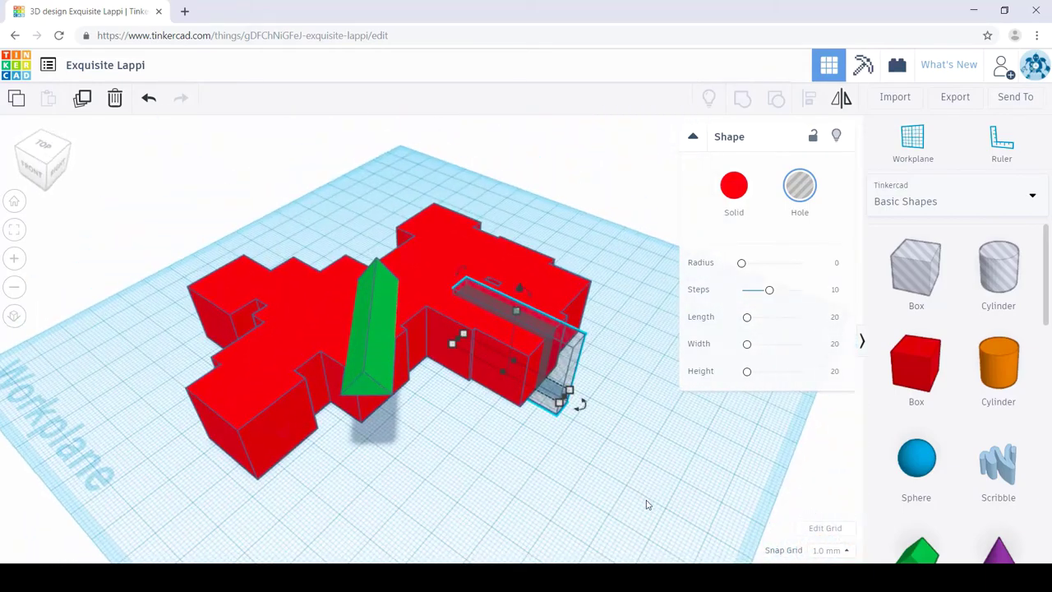
shift+click(503, 393)
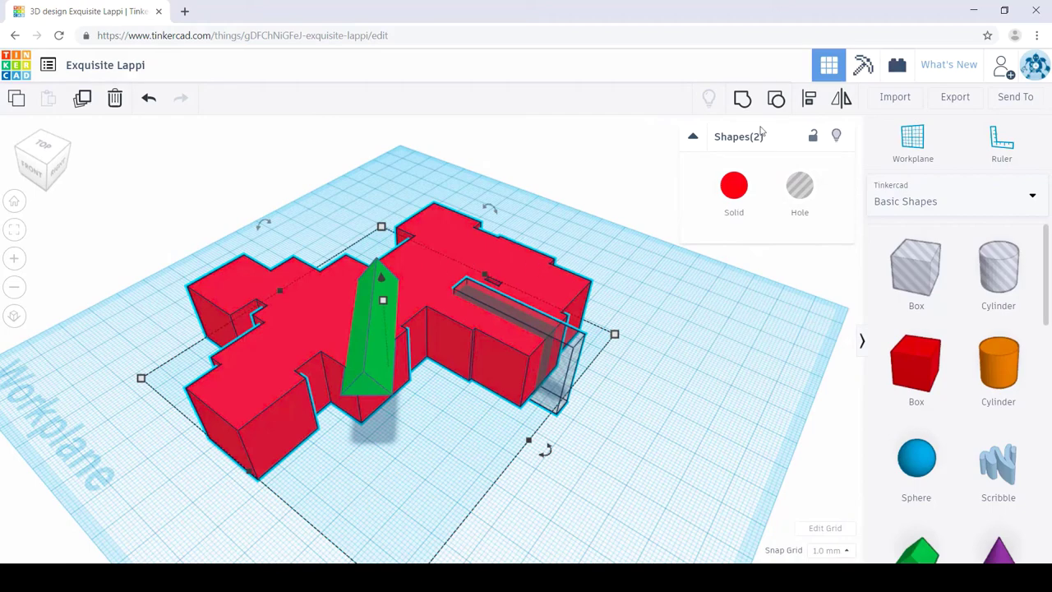
click(744, 100)
click(649, 369)
right_drag(648, 369, 421, 372)
right_drag(625, 425, 530, 445)
Step: Put the workplane on the mouth's side face and drop a purple cone onto it
key(w)
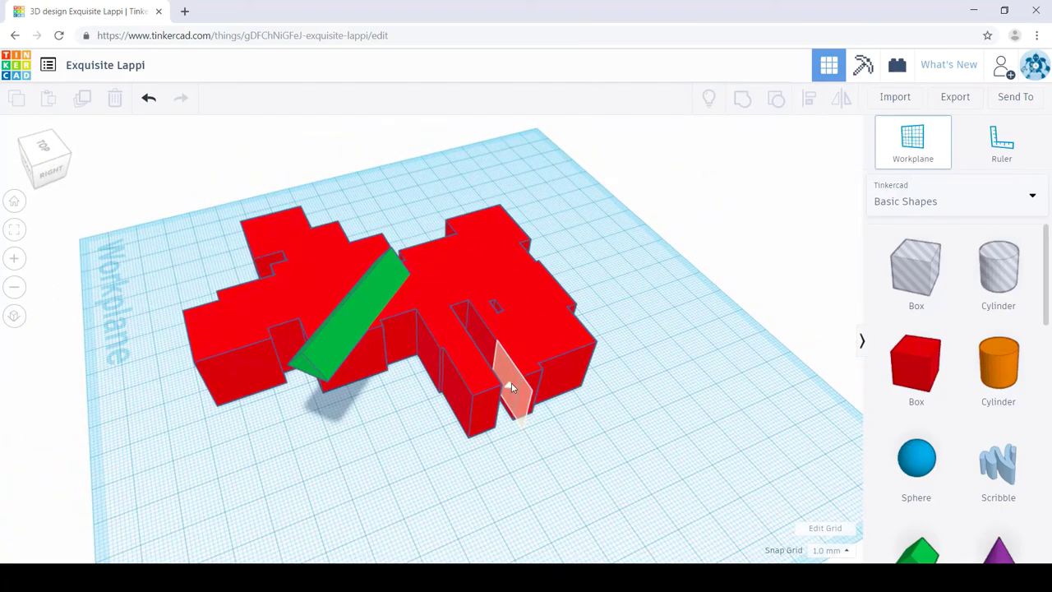
click(510, 380)
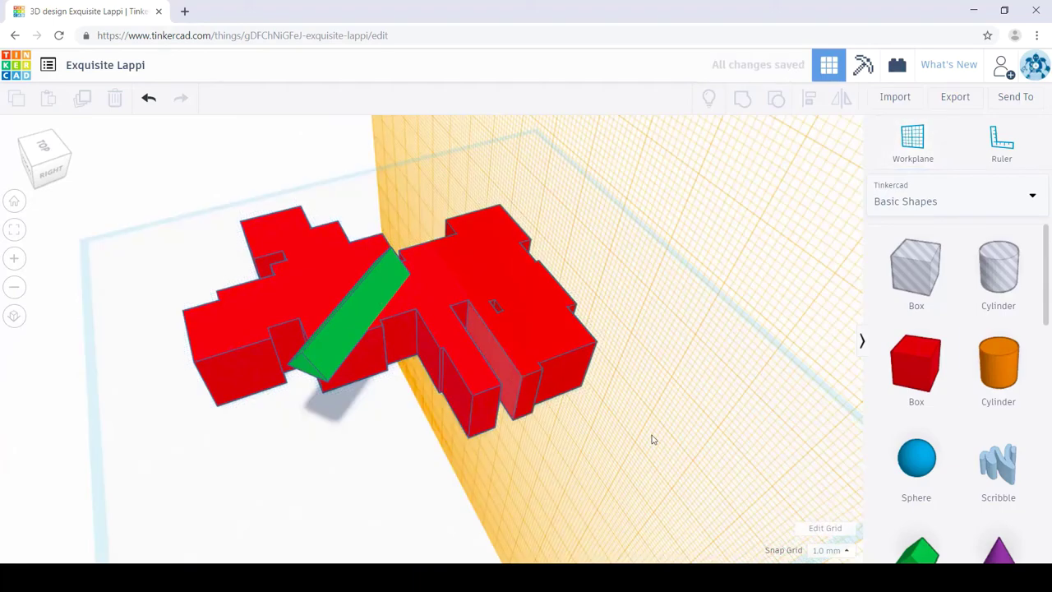
right_drag(650, 439, 781, 495)
scroll(929, 503, down, 3)
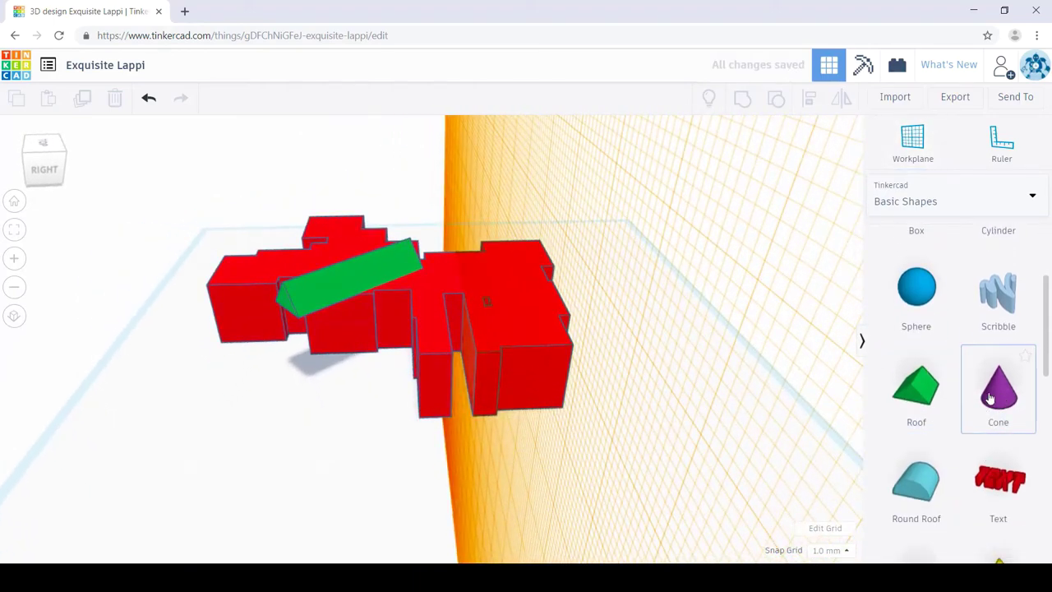
drag(721, 400, 473, 356)
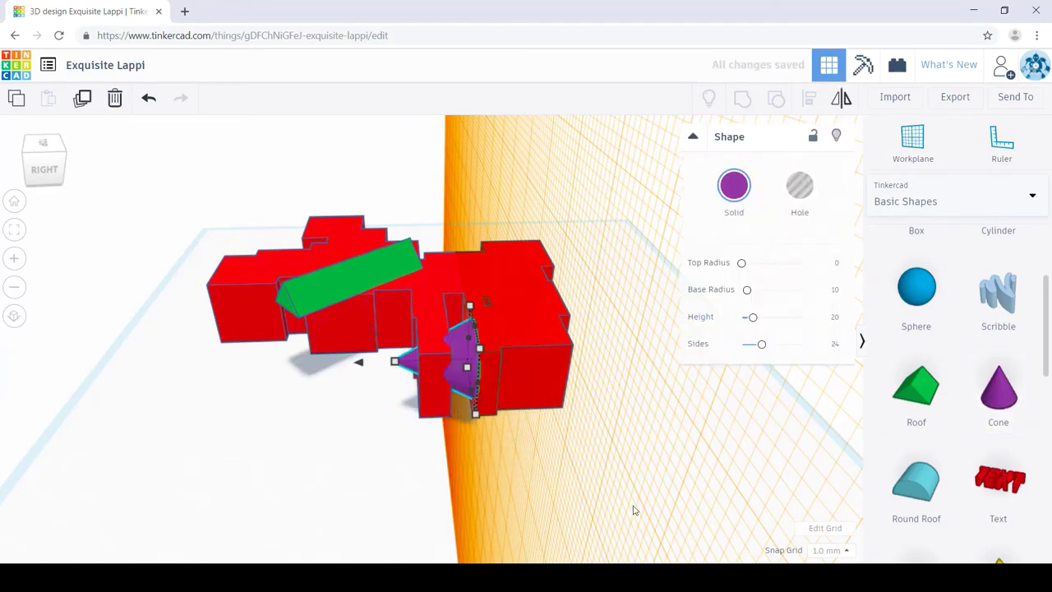
Step: Shrink the cone to about 2.5 across and slide it into the mouth slot as a tooth
right_drag(638, 510, 586, 451)
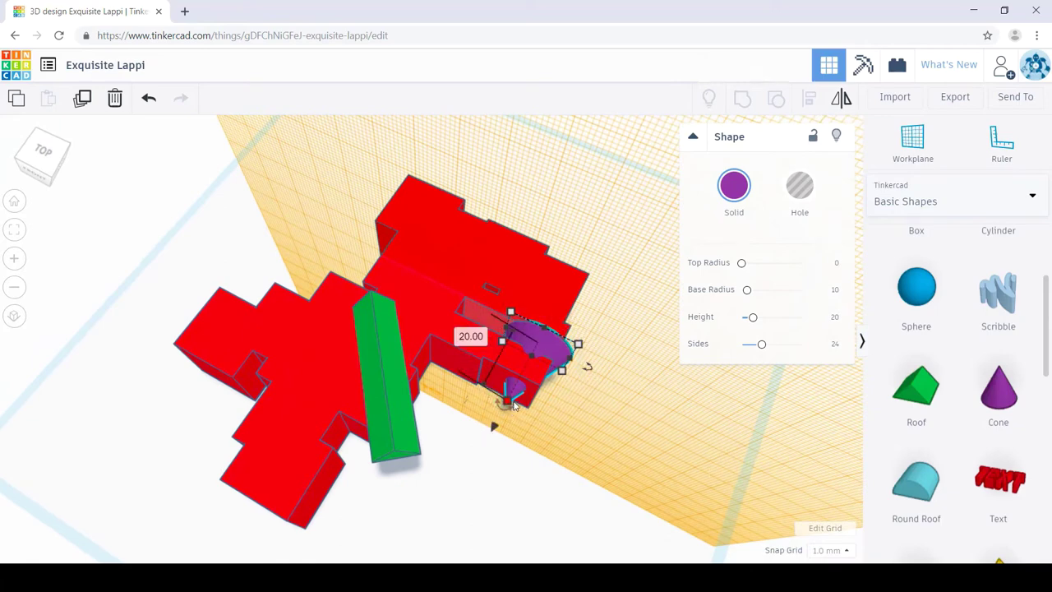
drag(580, 349, 526, 347)
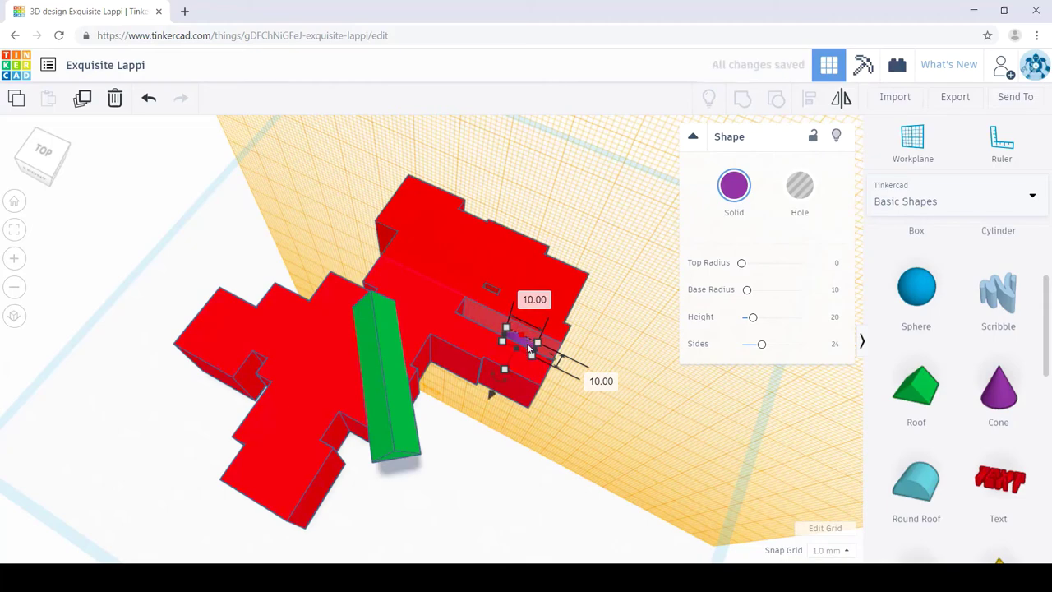
right_drag(530, 350, 535, 472)
scroll(535, 464, up, 5)
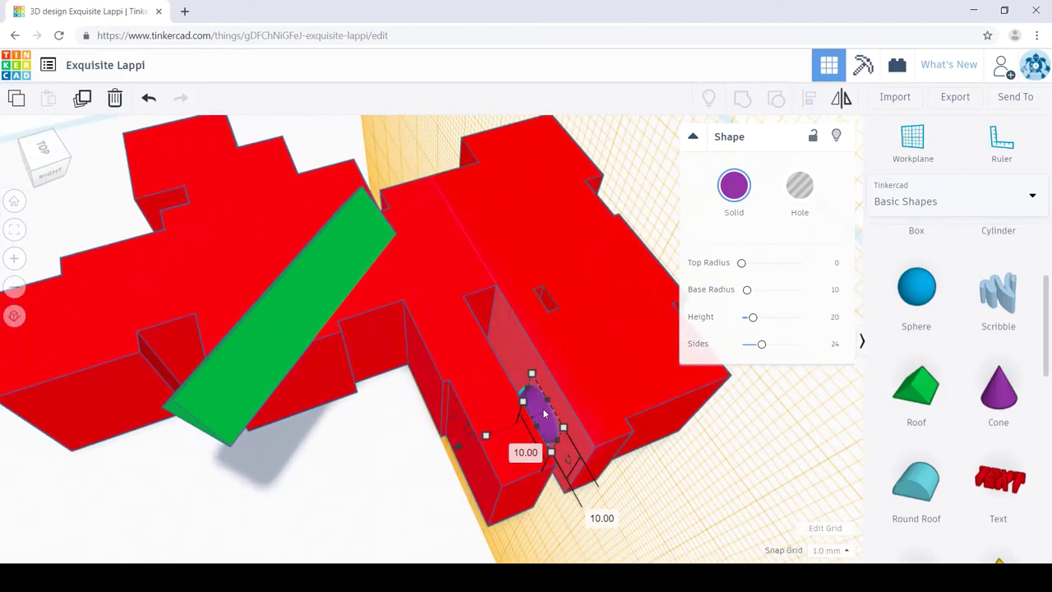
drag(543, 413, 549, 425)
right_drag(681, 488, 677, 400)
drag(591, 363, 599, 362)
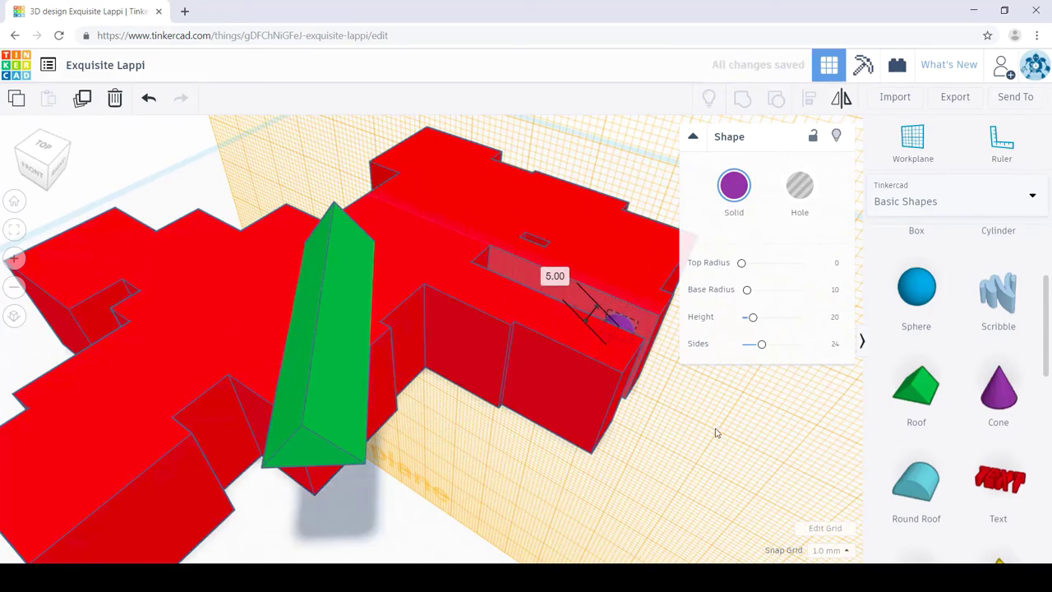
right_drag(699, 425, 563, 399)
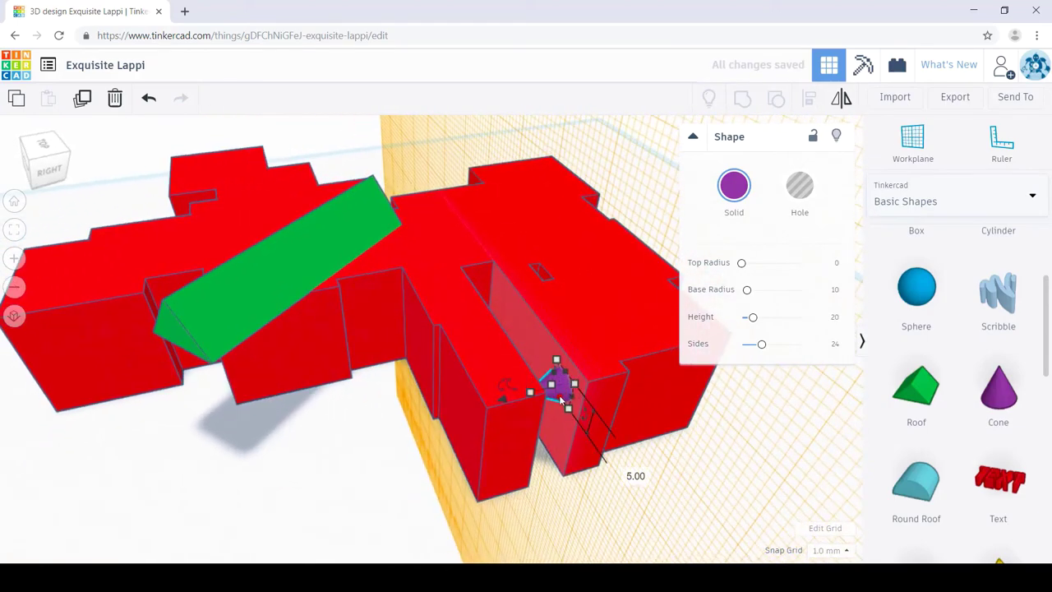
drag(564, 395, 578, 395)
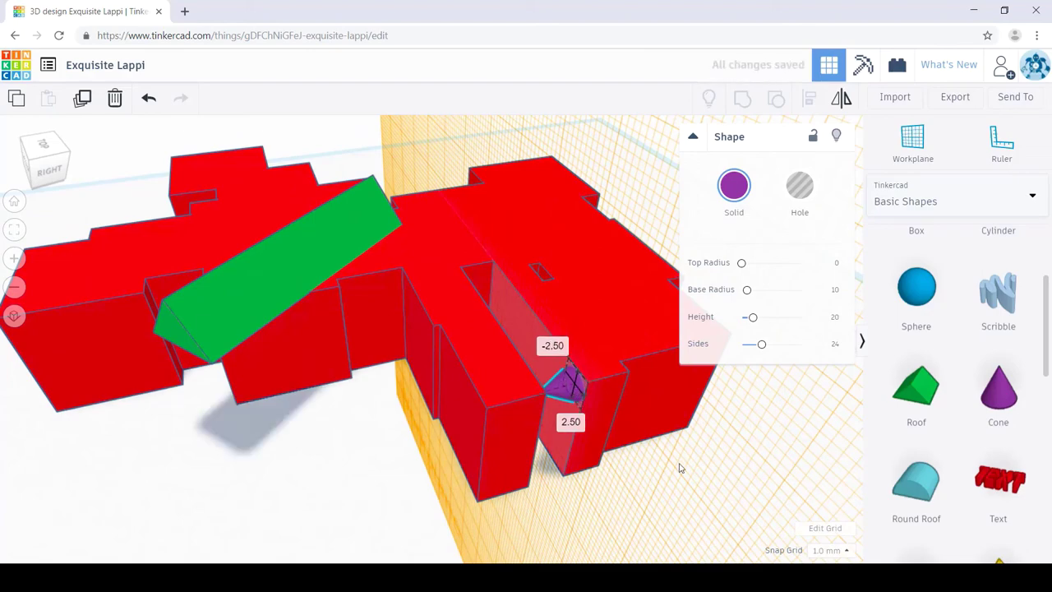
right_drag(668, 464, 697, 478)
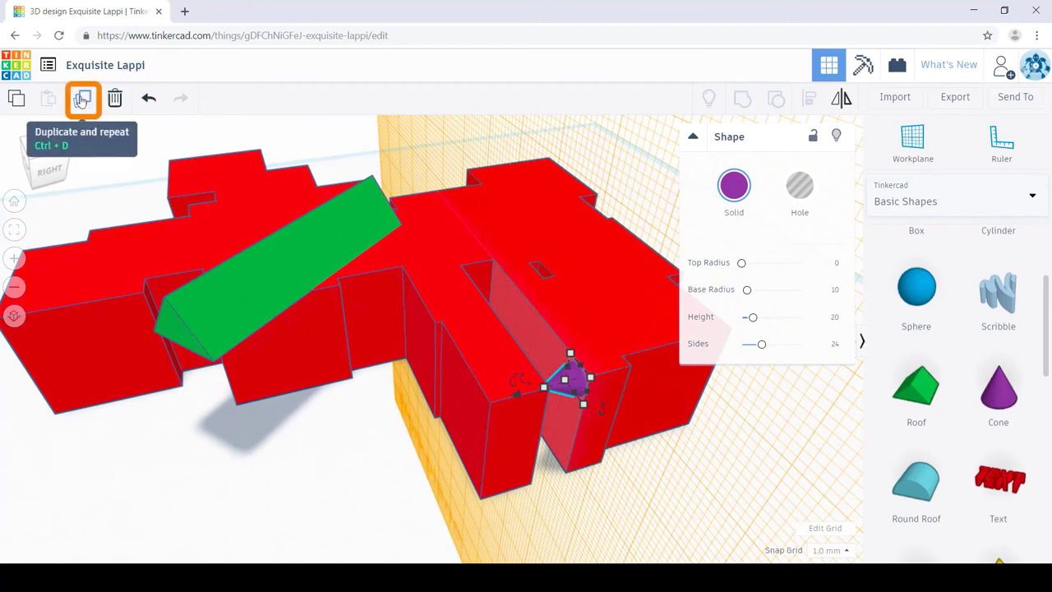
Step: Duplicate the cone tooth and move the copy down the mouth slot below the first
click(81, 99)
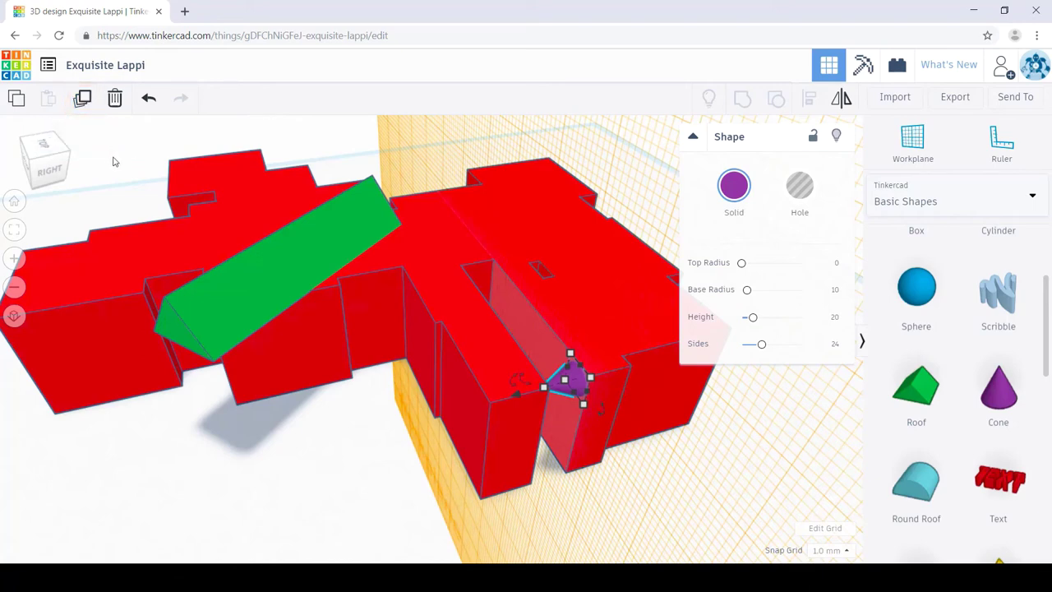
key(Down)
key(Down)
drag(591, 400, 571, 457)
click(743, 468)
scroll(764, 479, up, 2)
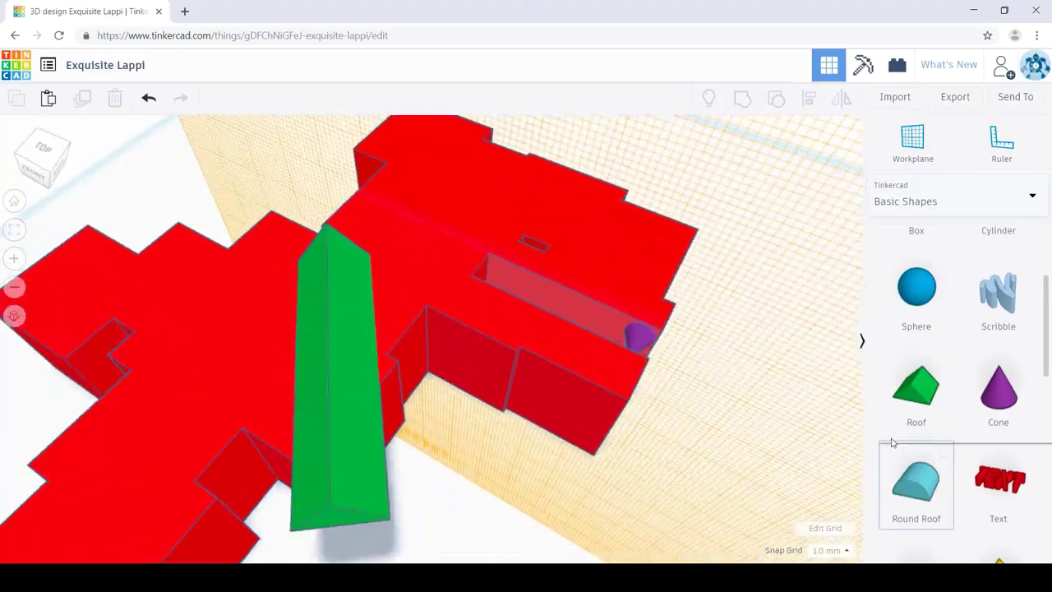
right_drag(846, 440, 775, 458)
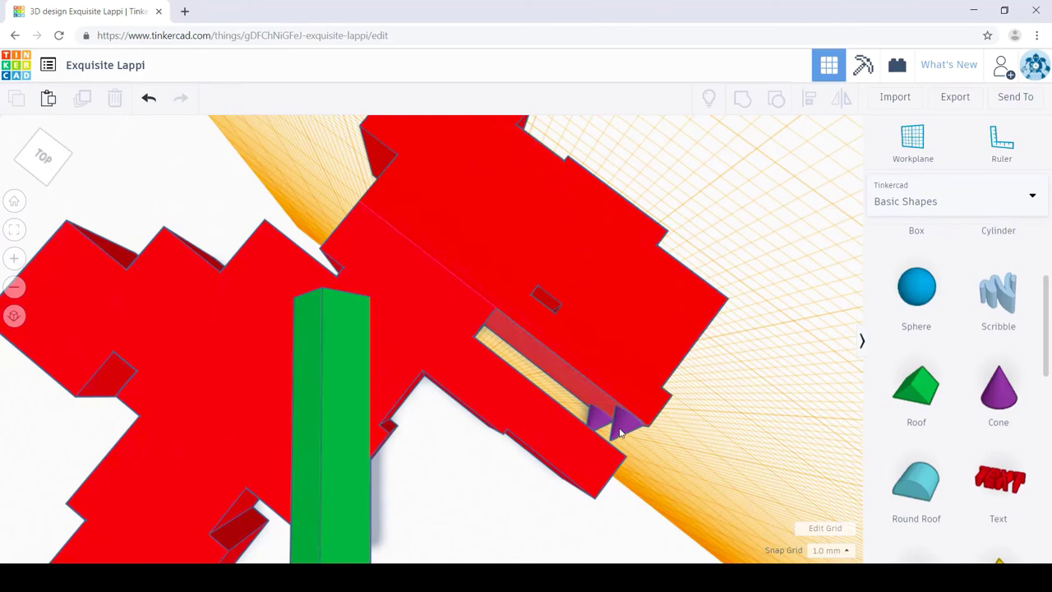
click(610, 424)
click(743, 472)
right_drag(747, 474, 717, 469)
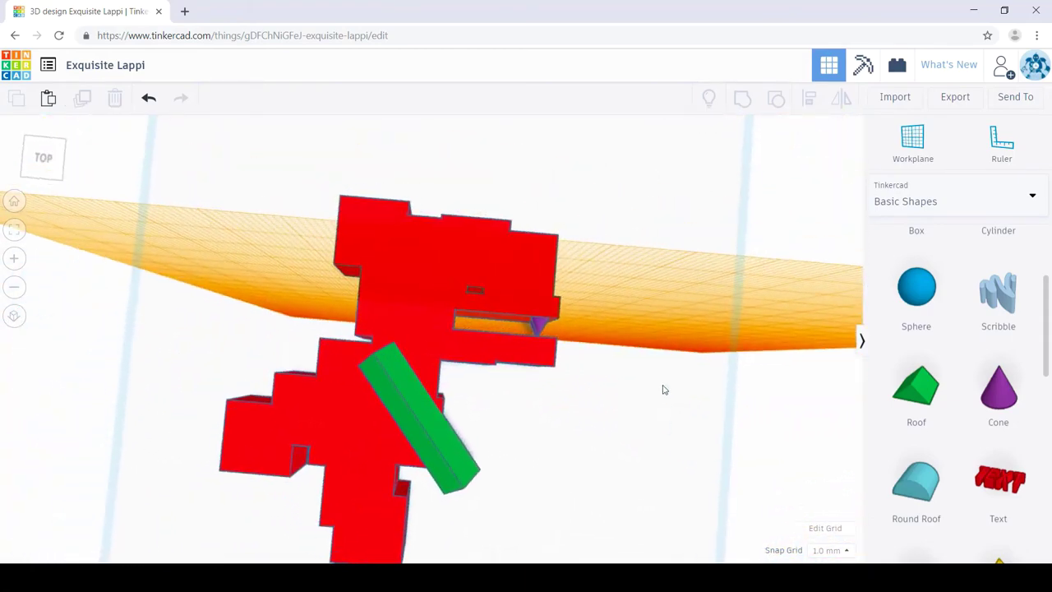
right_drag(476, 259, 482, 262)
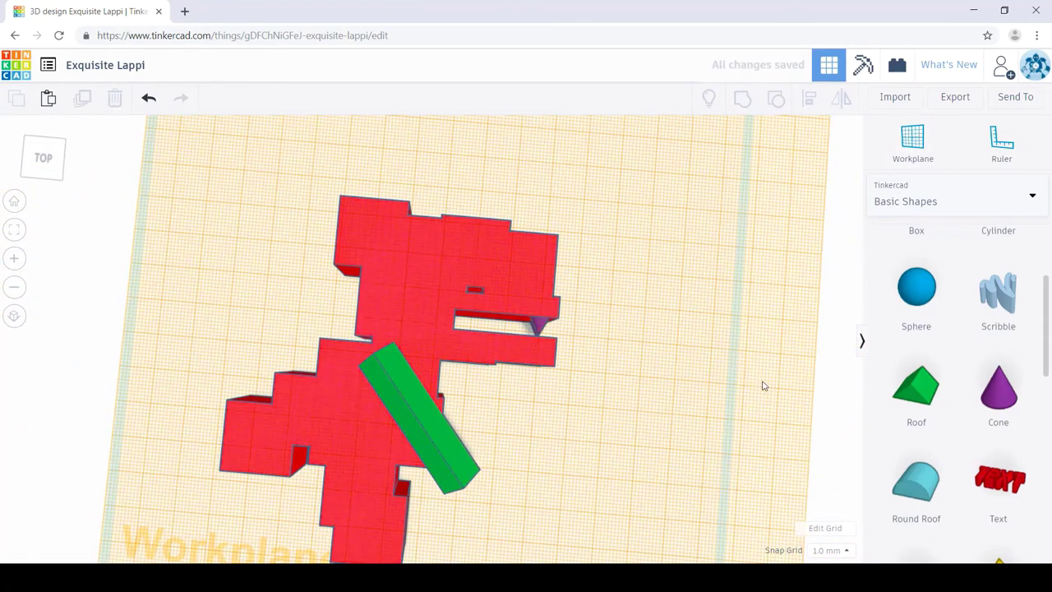
right_drag(764, 380, 930, 408)
scroll(929, 408, up, 2)
scroll(953, 406, down, 4)
Step: Drop a pink half sphere onto the head and shrink it to 14 × 14 as an eye
right_drag(483, 242, 476, 257)
drag(476, 256, 479, 263)
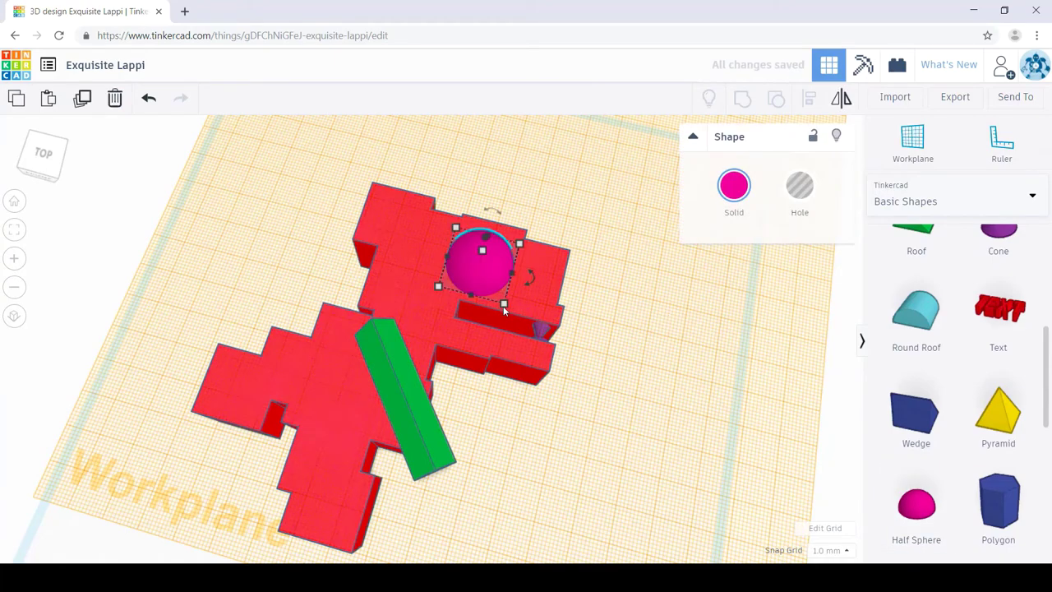
drag(503, 306, 463, 271)
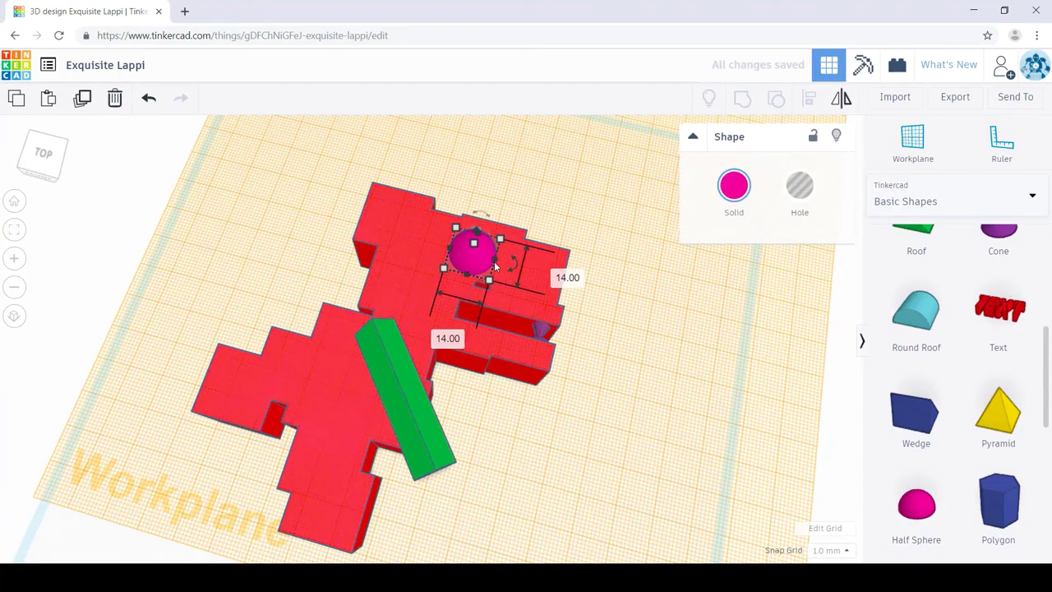
drag(485, 271, 494, 283)
Step: Deselect the eye and return the workplane to the ground
click(709, 376)
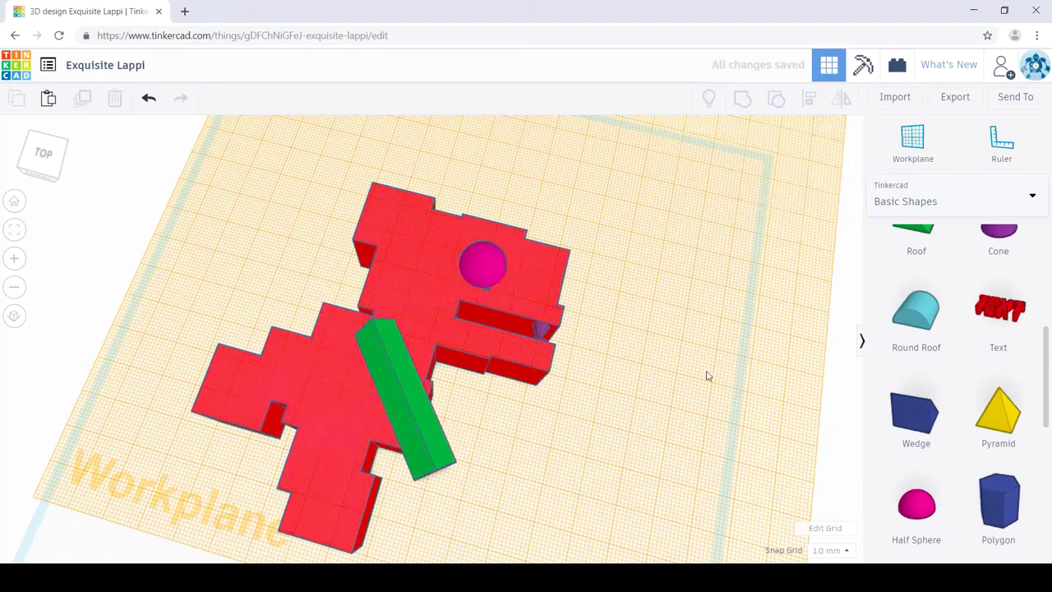
right_drag(709, 375, 742, 399)
click(671, 442)
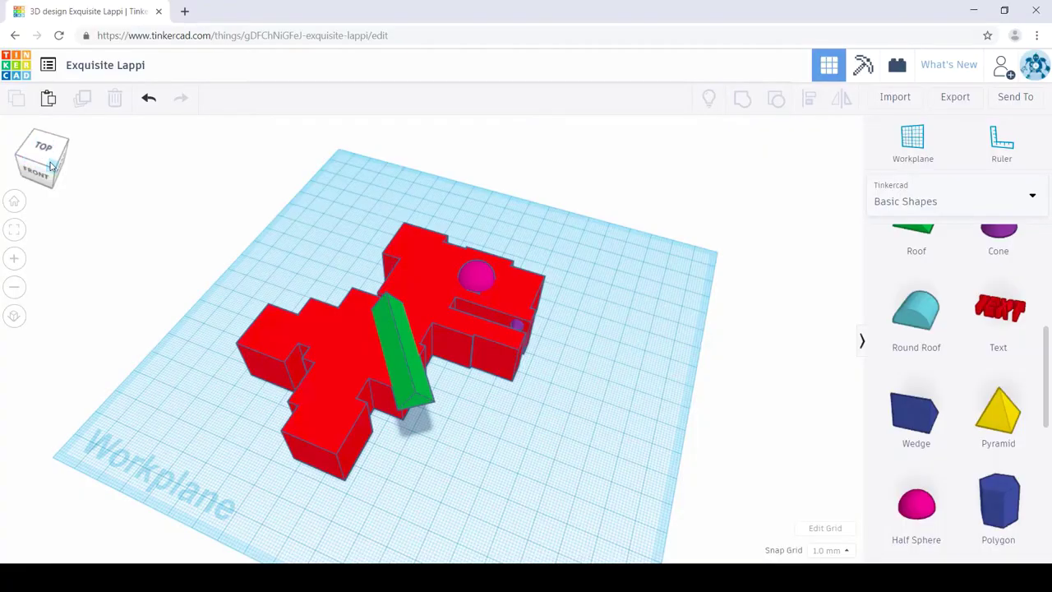
drag(50, 166, 49, 169)
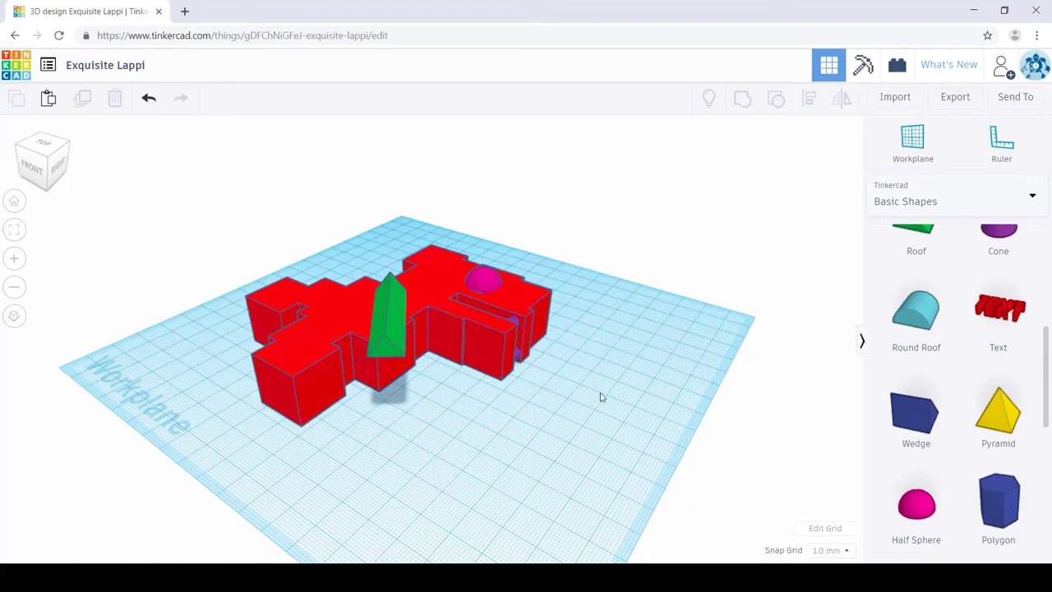
right_drag(601, 397, 714, 422)
right_drag(628, 442, 662, 481)
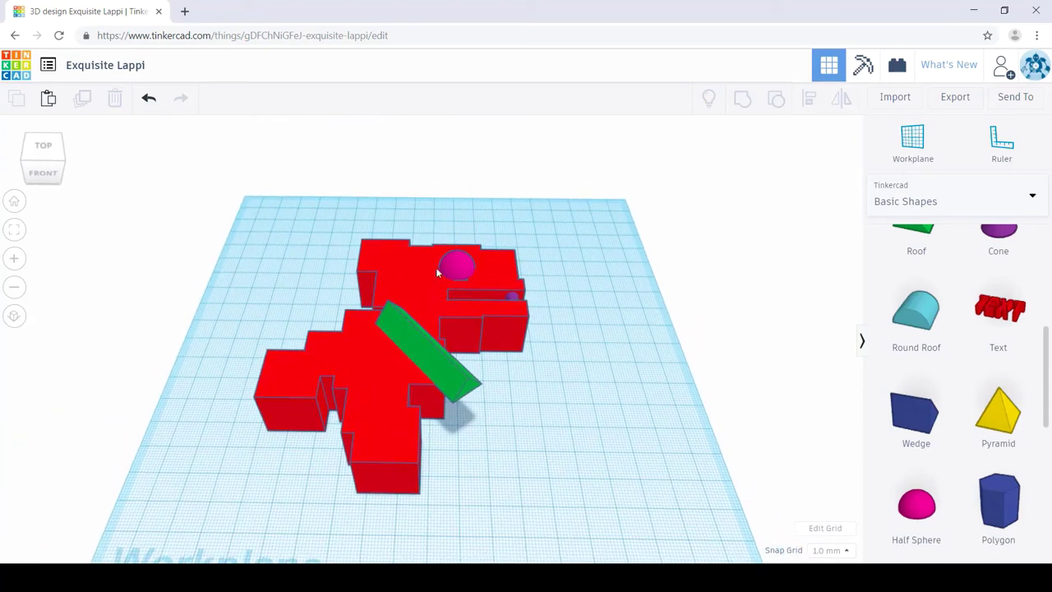
click(16, 203)
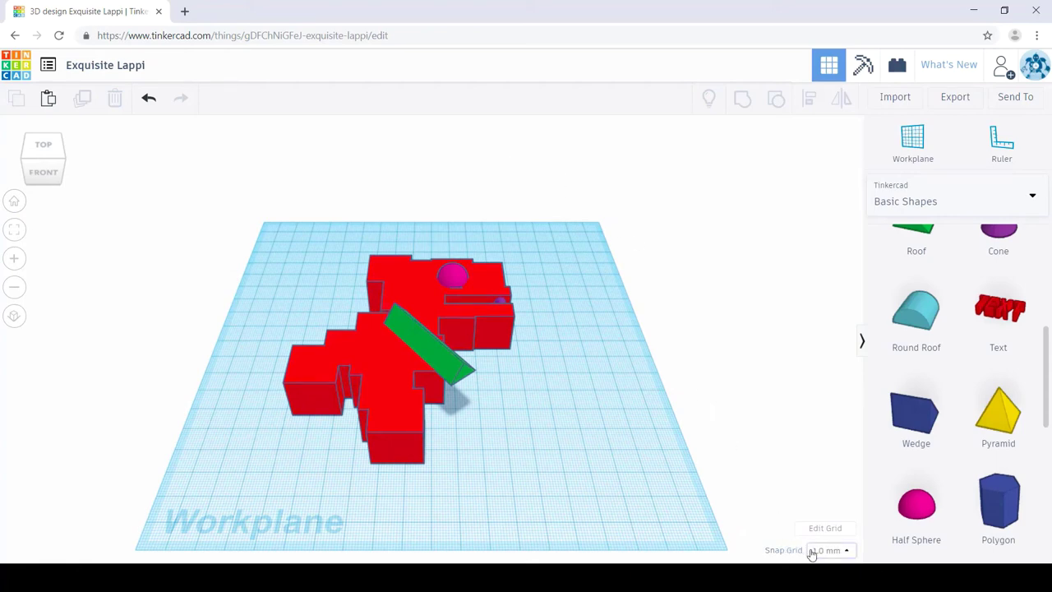
Step: Place a blue wedge beside the dinosaur and move it with 5.0 mm grid snapping
click(921, 419)
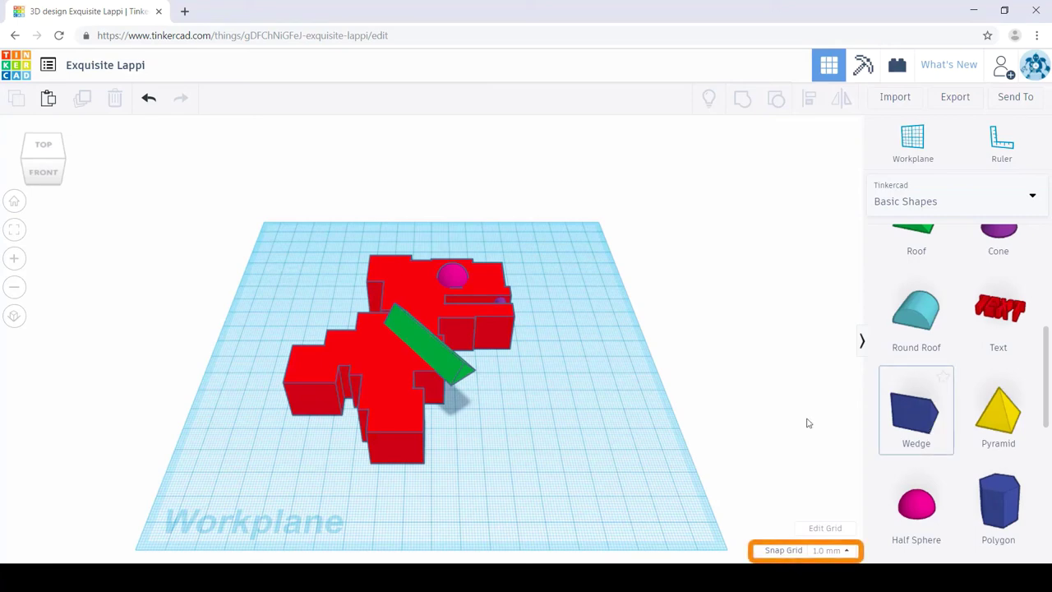
click(572, 442)
drag(598, 443, 583, 421)
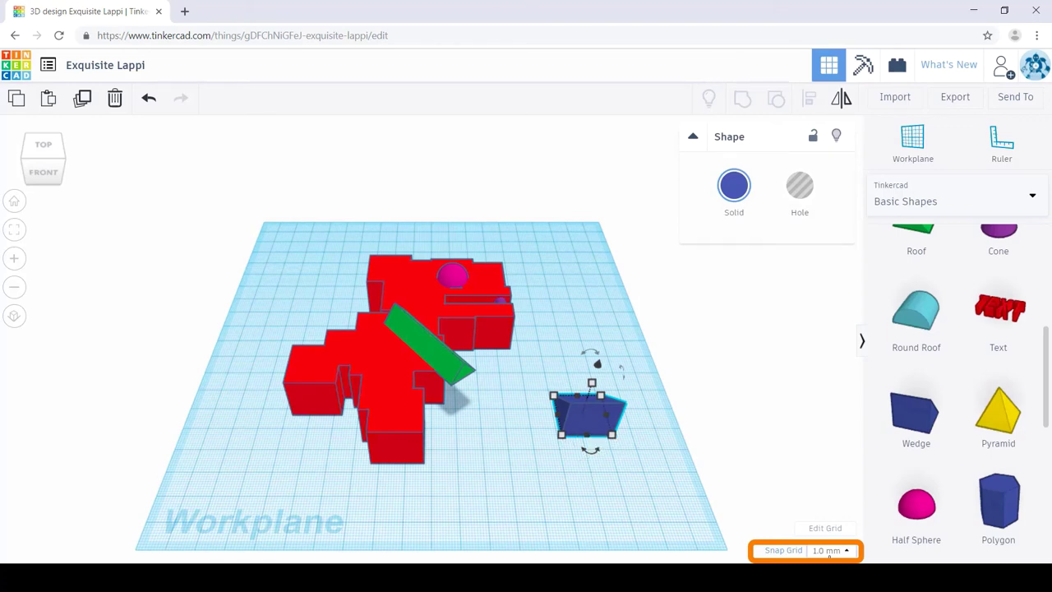
click(829, 551)
scroll(819, 518, down, 1)
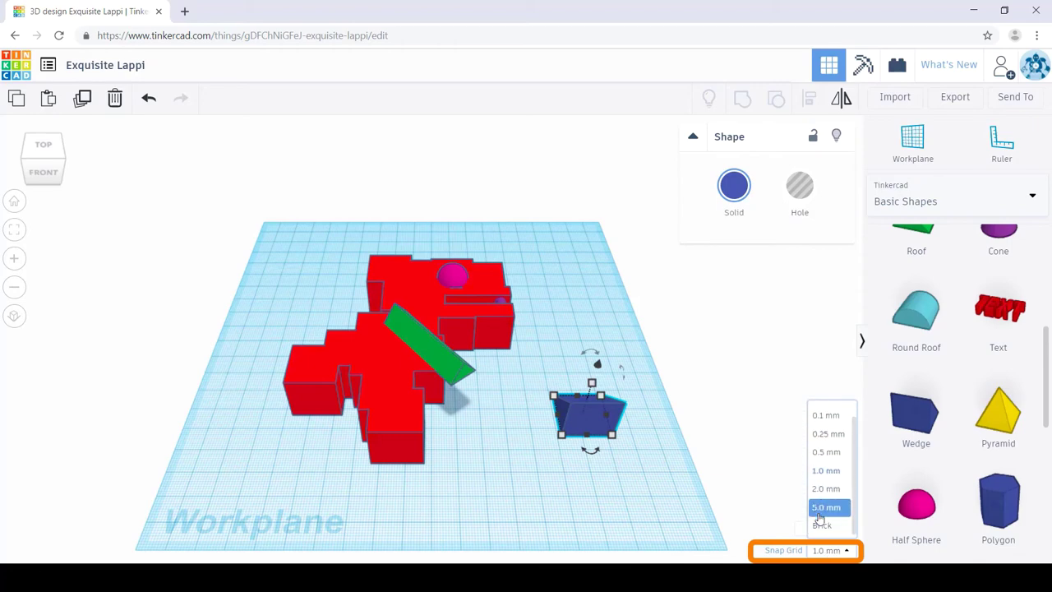
click(826, 507)
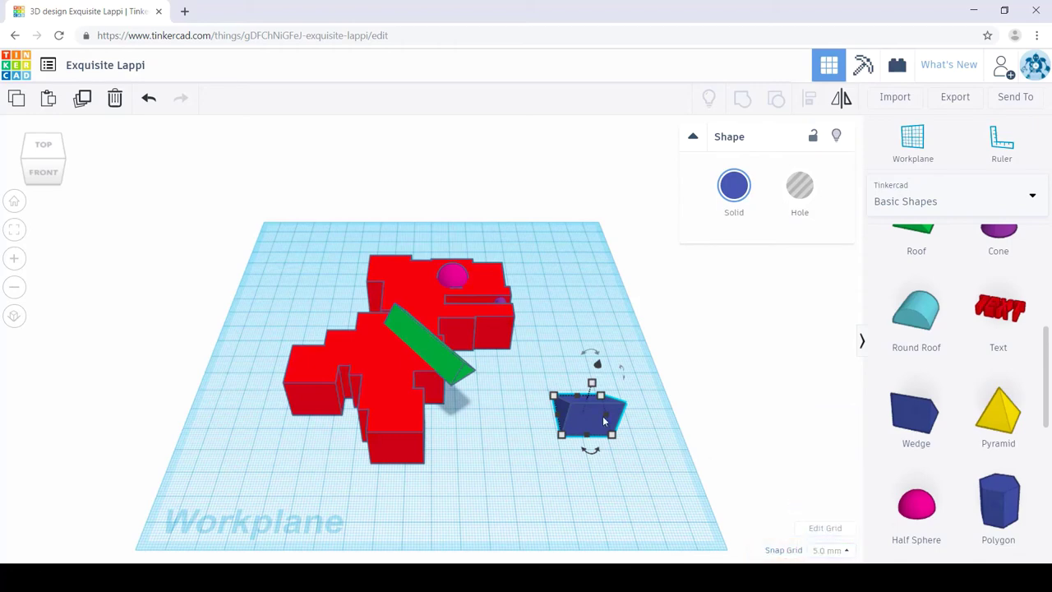
drag(608, 400, 607, 449)
Step: Turn grid snapping off and fine-tune the wedge's position
click(828, 550)
scroll(820, 460, up, 1)
click(822, 410)
drag(619, 462, 616, 458)
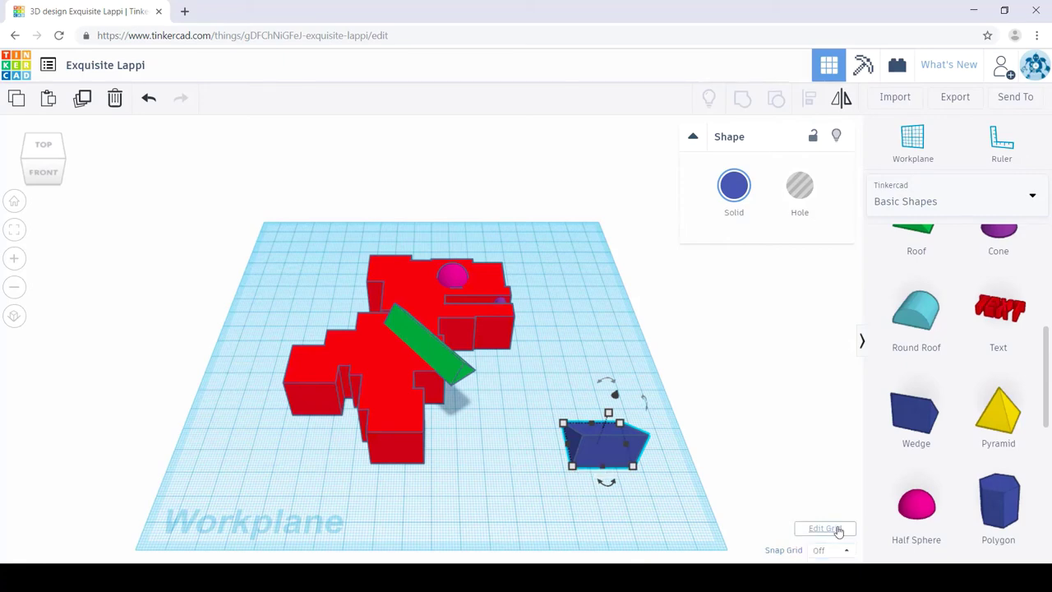
click(837, 531)
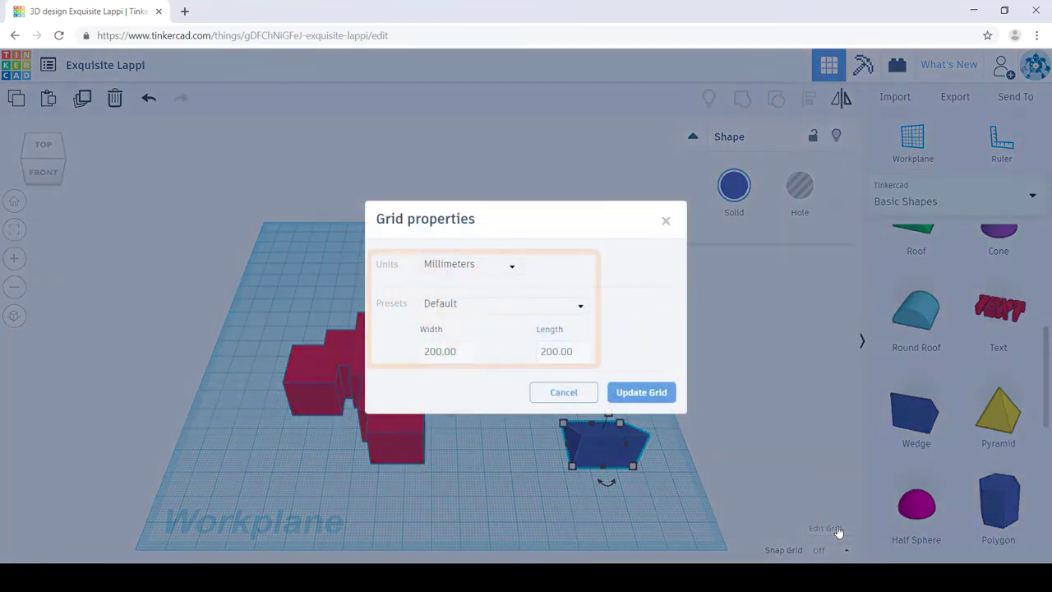
click(509, 273)
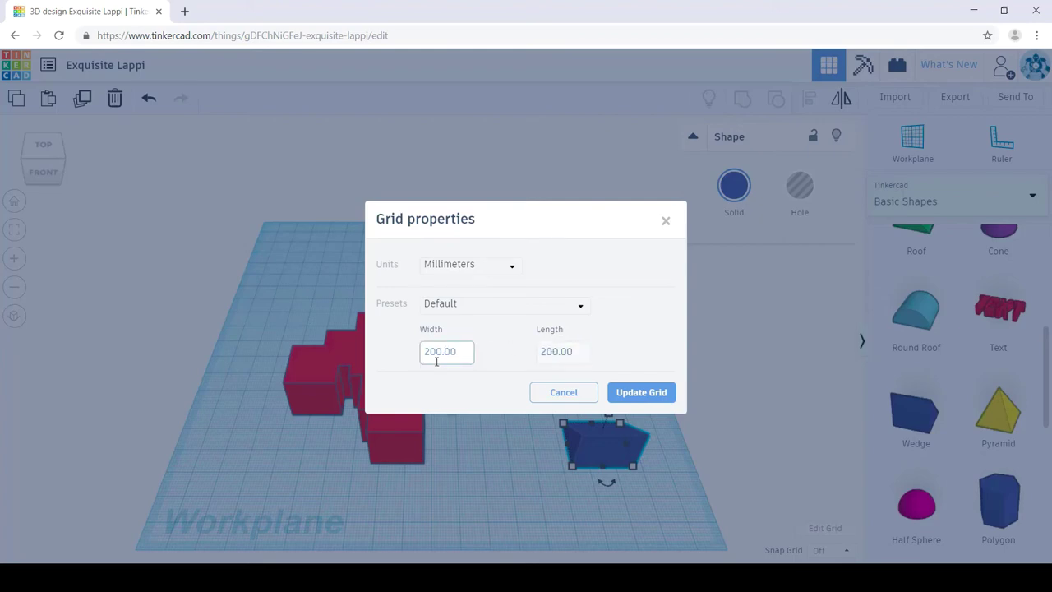
click(641, 393)
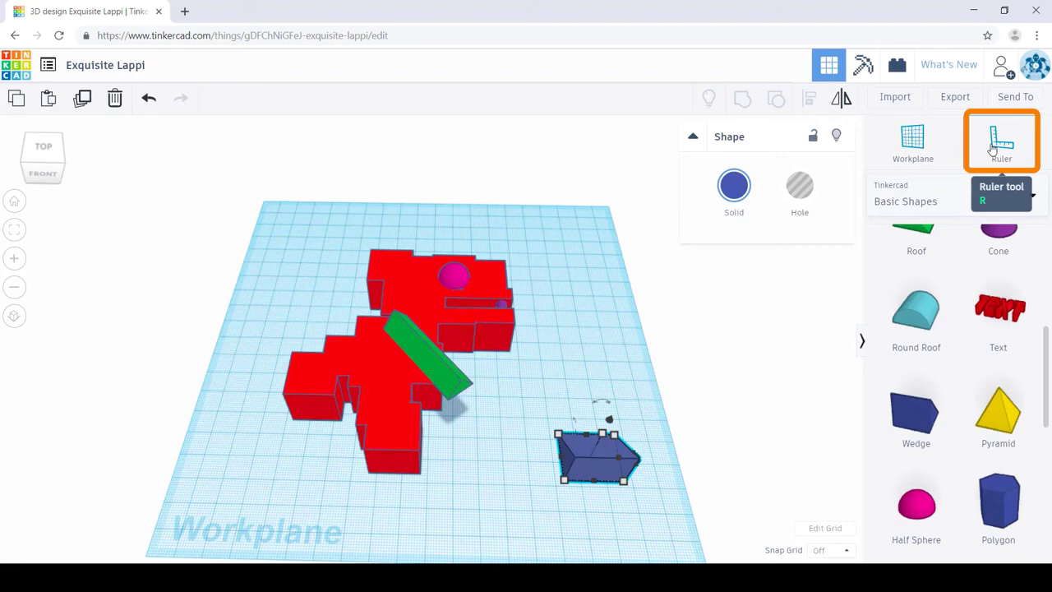
Step: Place a ruler at the workplane corner and change the red dinosaur's 105 height to 110 mm
click(992, 148)
click(277, 228)
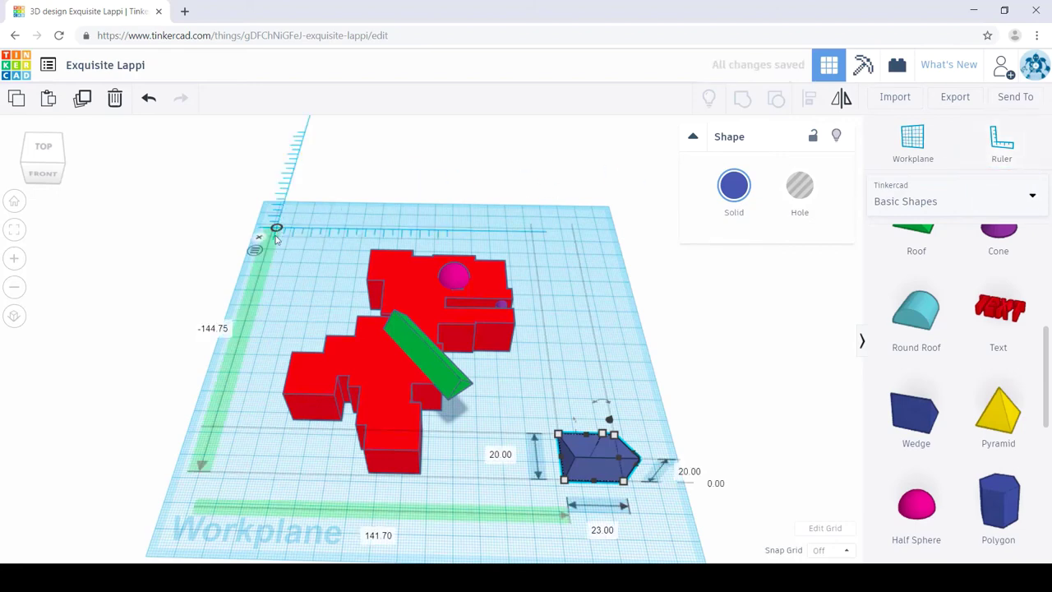
click(379, 387)
right_drag(632, 378, 594, 364)
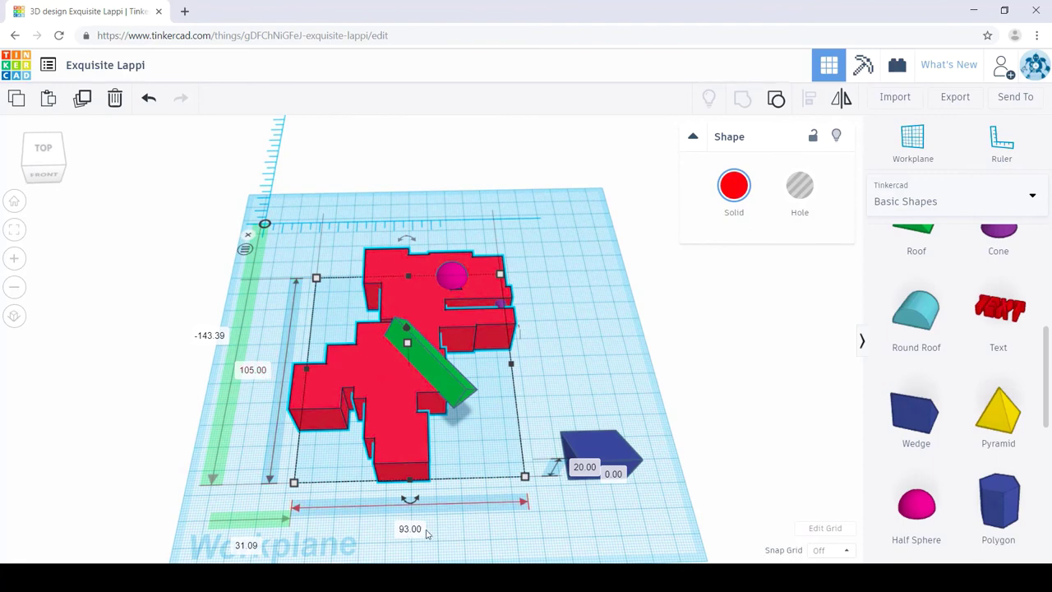
click(257, 372)
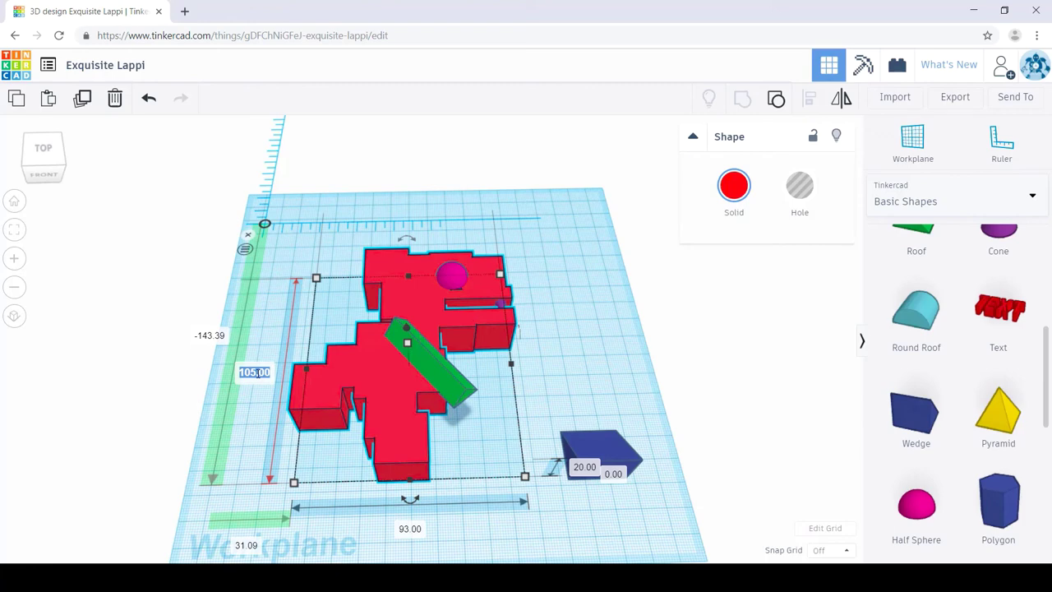
text(12)
key(Return)
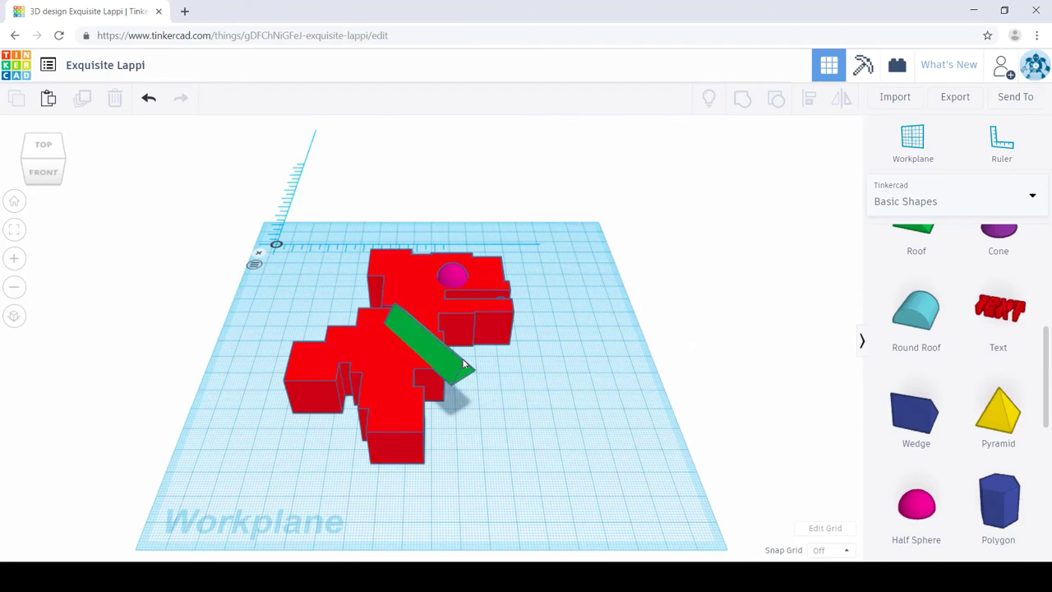
Step: Export only the selected red dinosaur body as an .OBJ file
click(955, 96)
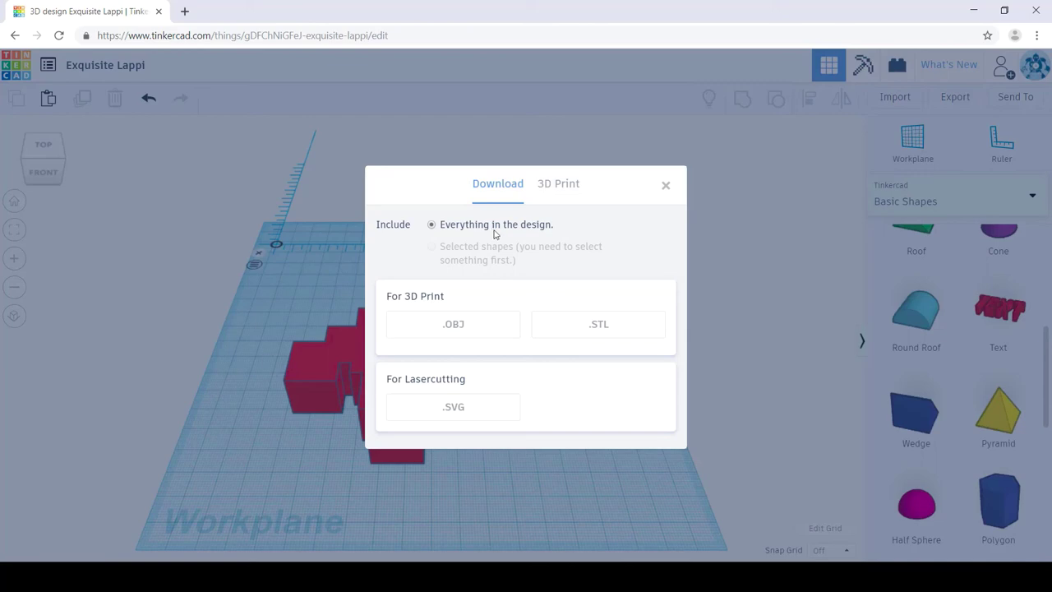
click(665, 187)
click(367, 363)
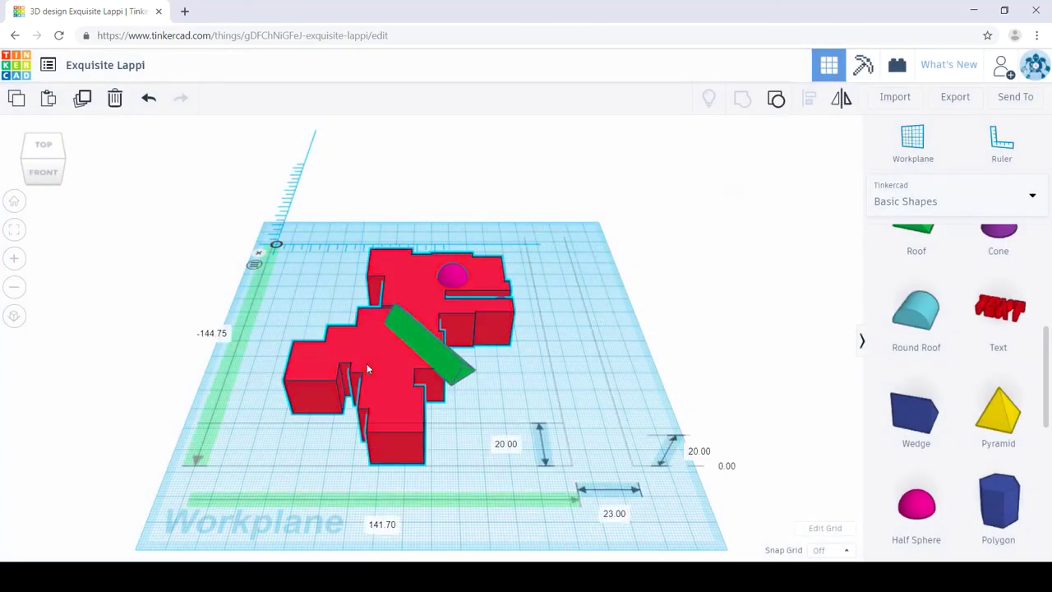
click(969, 92)
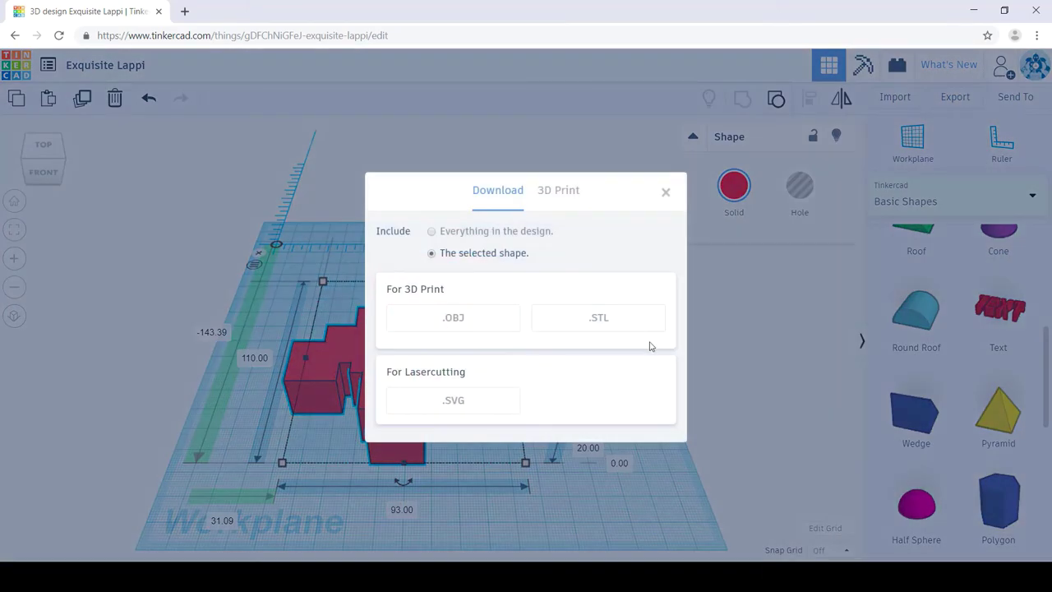
click(425, 314)
click(432, 169)
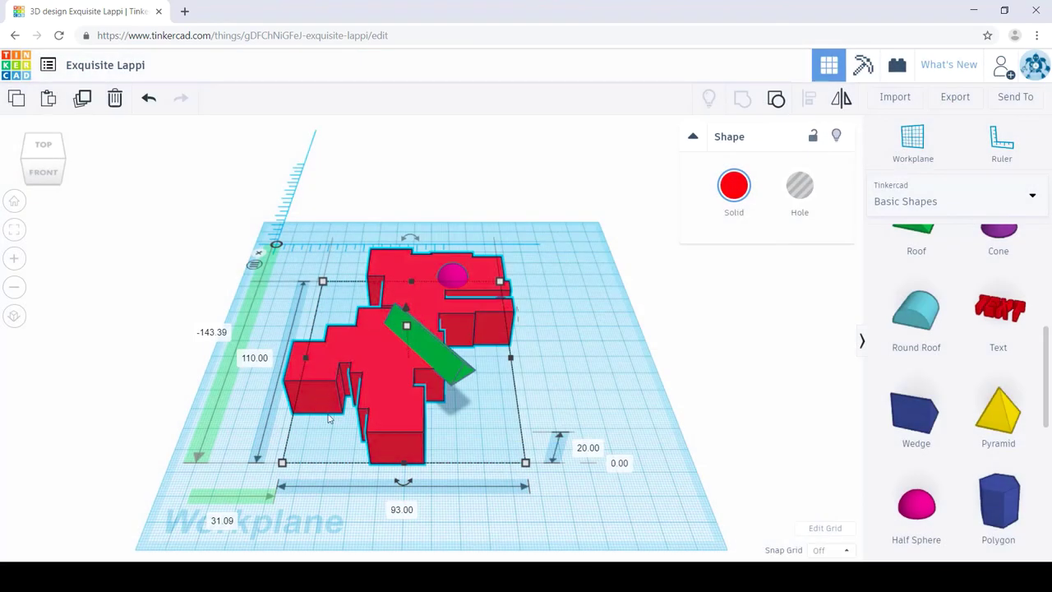
Step: Temporarily hide the green arm and pink eye, then show all and select the five shapes
click(418, 349)
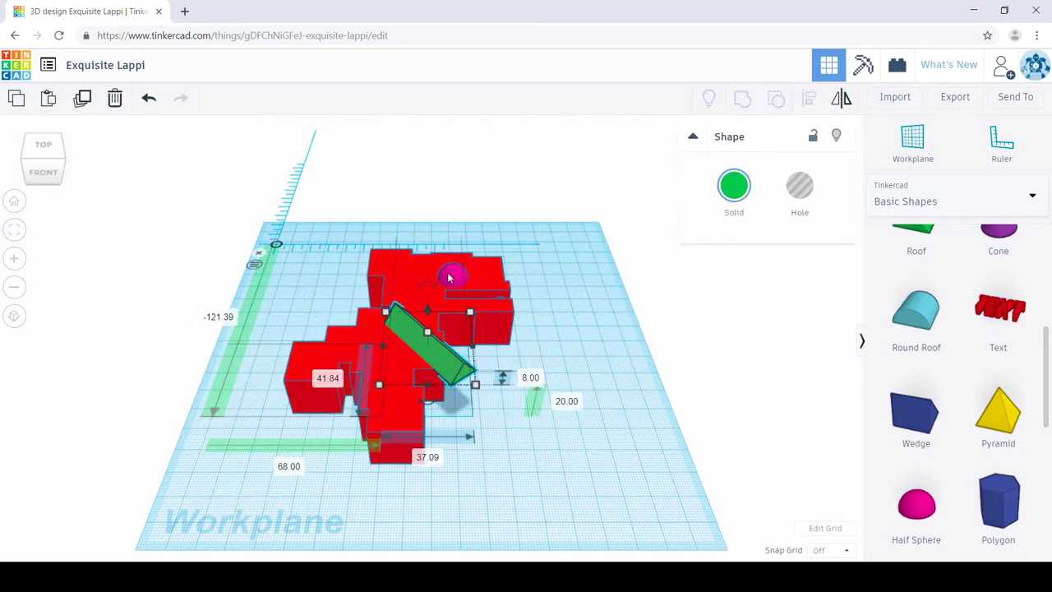
shift+click(449, 278)
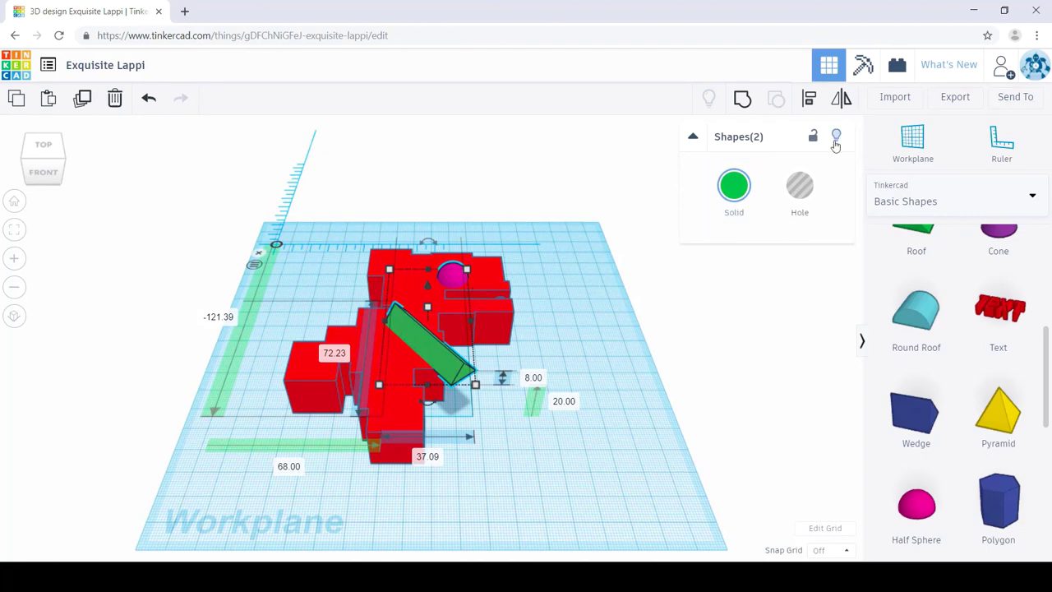
click(835, 142)
right_drag(629, 382, 626, 415)
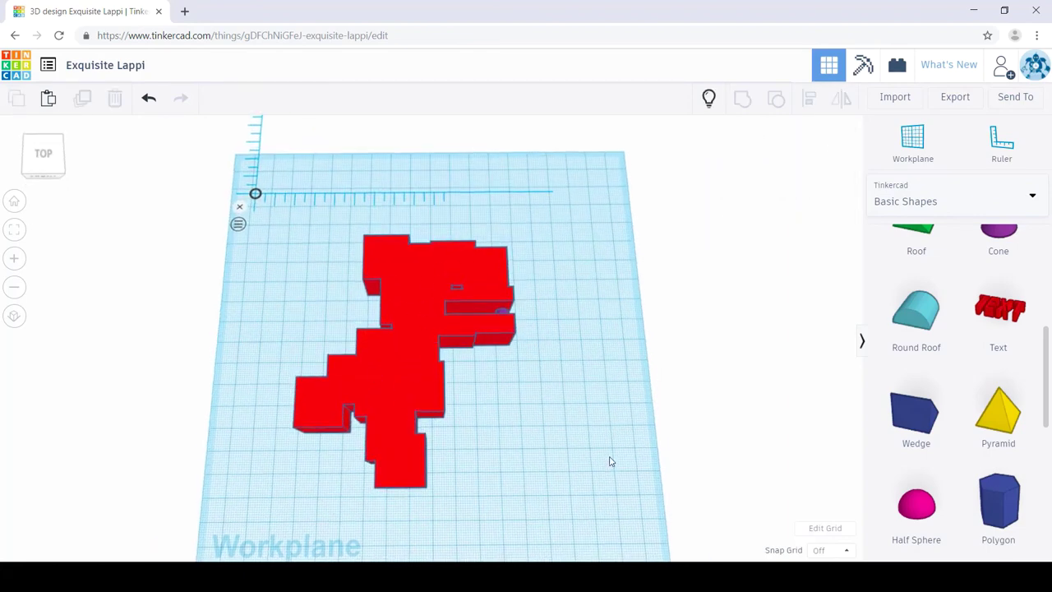
right_drag(611, 455, 616, 409)
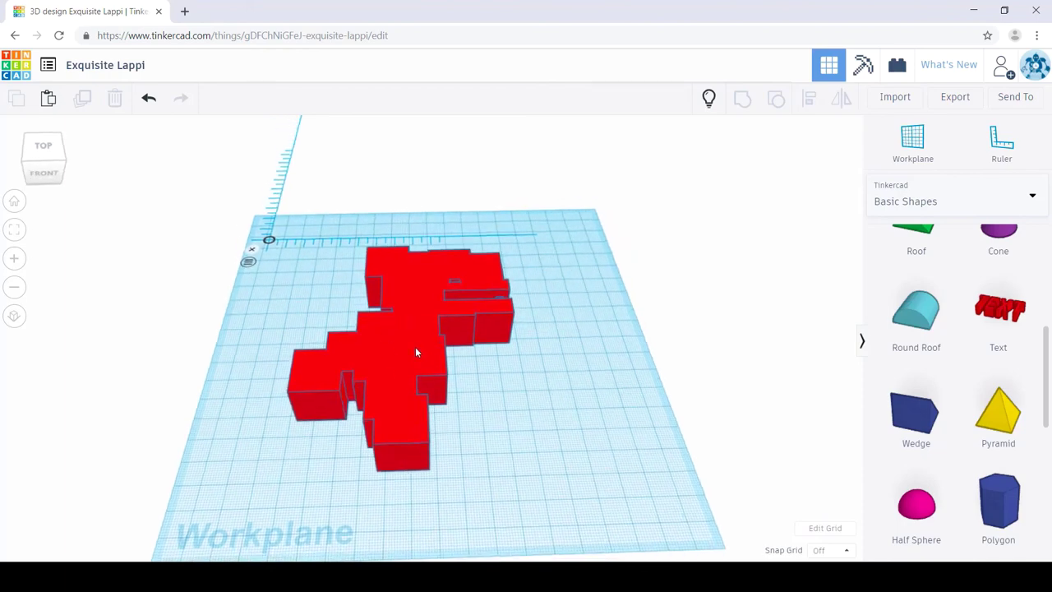
click(709, 98)
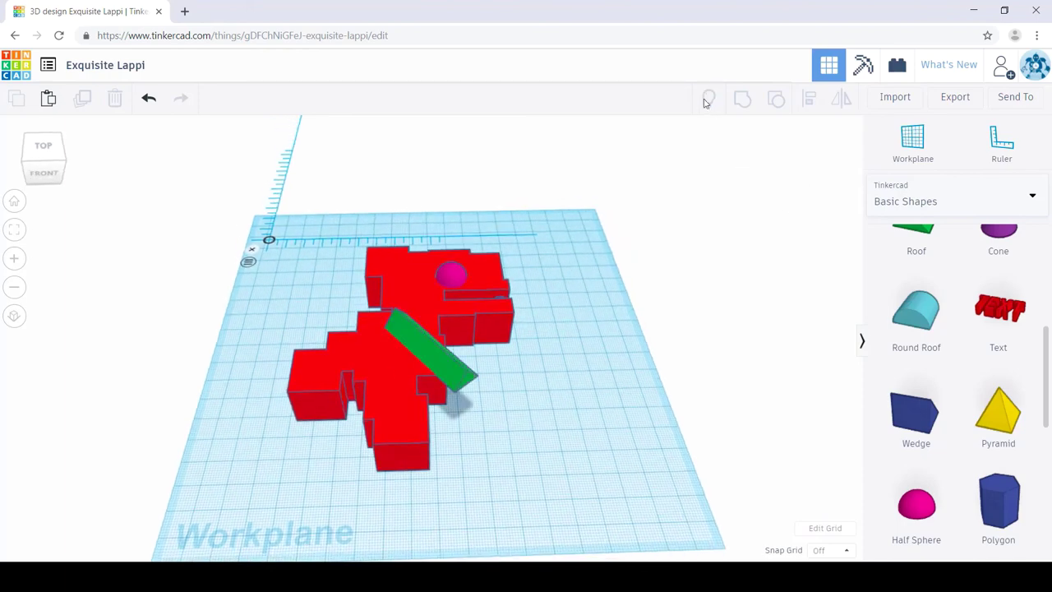
drag(614, 210, 249, 477)
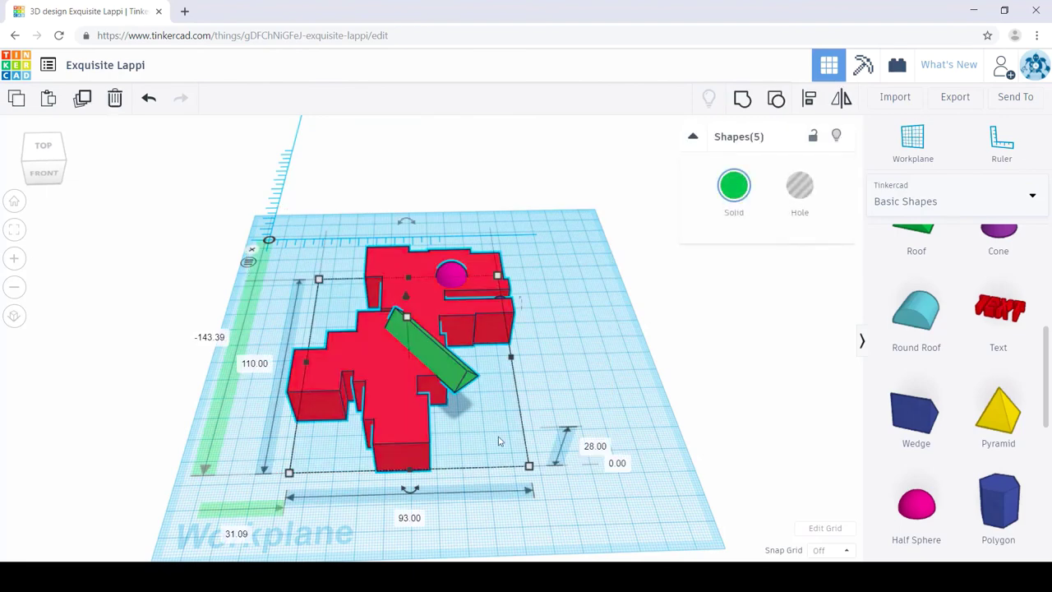
click(955, 96)
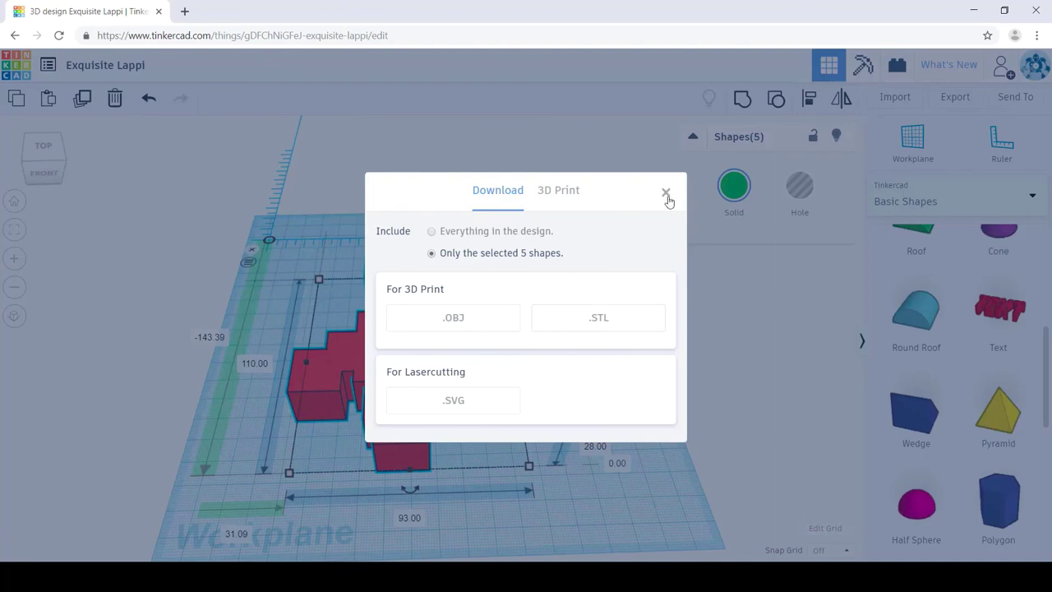
click(666, 197)
click(631, 330)
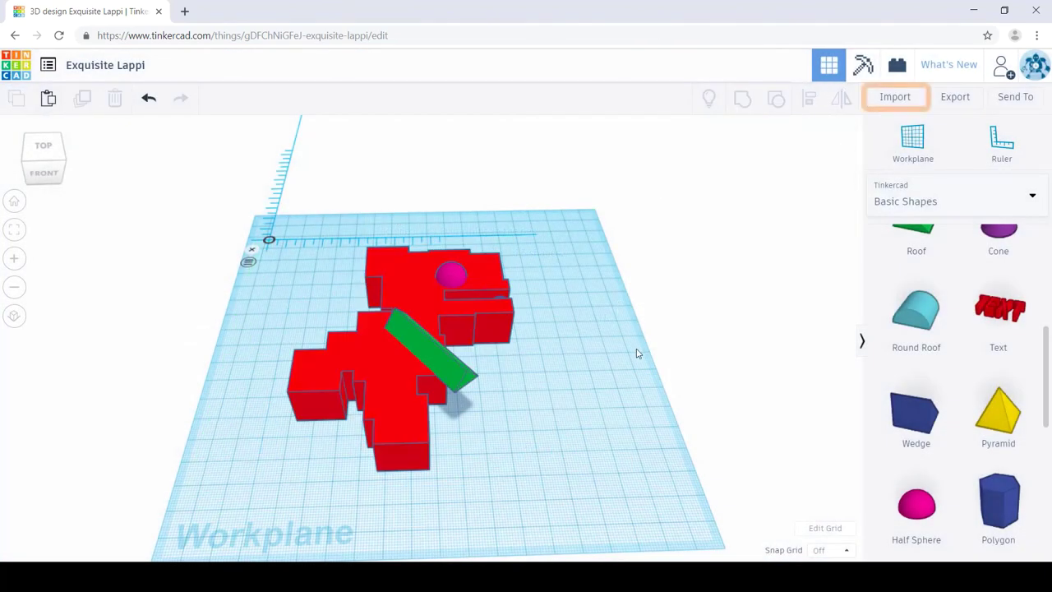
Step: Open the Import Shapes dialog for stl, obj or svg files
click(896, 97)
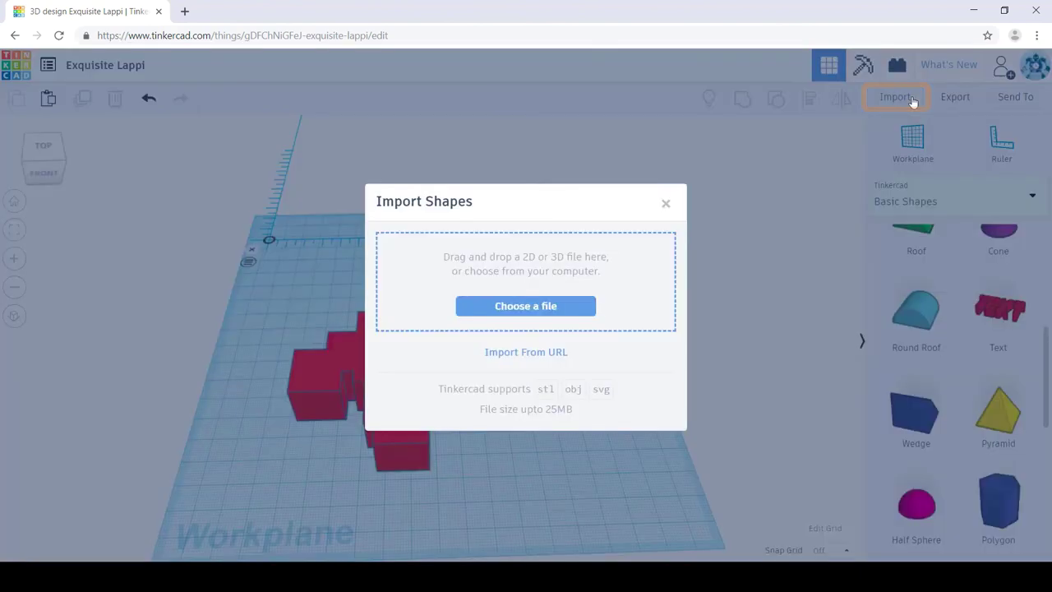